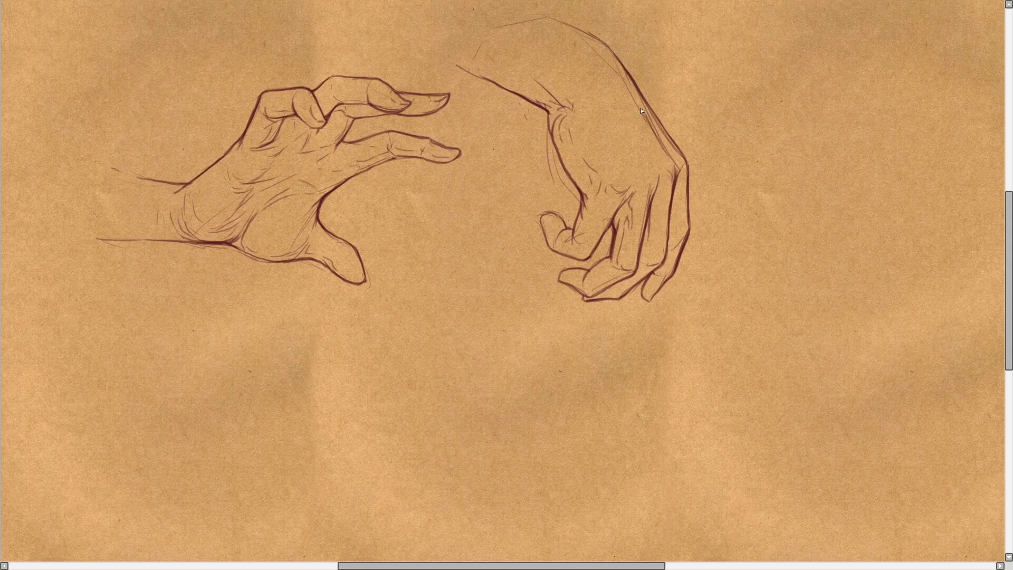
Step: Darken the upper contour of the drooping hand and forearm and hatch shadows across its fingers and thumb
{"action": "left_click_drag", "start_coordinate": [645, 104], "coordinate": [688, 161]}
{"action": "left_click_drag", "start_coordinate": [633, 191], "coordinate": [588, 258]}
{"action": "left_click_drag", "start_coordinate": [545, 15], "coordinate": [617, 57]}
Step: Rough in a clenched fist beside the drooping hand, with knuckles, curled fingers and the thumb folded over
{"action": "left_click_drag", "start_coordinate": [893, 70], "coordinate": [956, 84]}
{"action": "left_click_drag", "start_coordinate": [849, 37], "coordinate": [892, 68]}
{"action": "left_click_drag", "start_coordinate": [848, 40], "coordinate": [812, 55]}
{"action": "left_click_drag", "start_coordinate": [956, 84], "coordinate": [960, 141]}
{"action": "left_click_drag", "start_coordinate": [833, 158], "coordinate": [912, 194]}
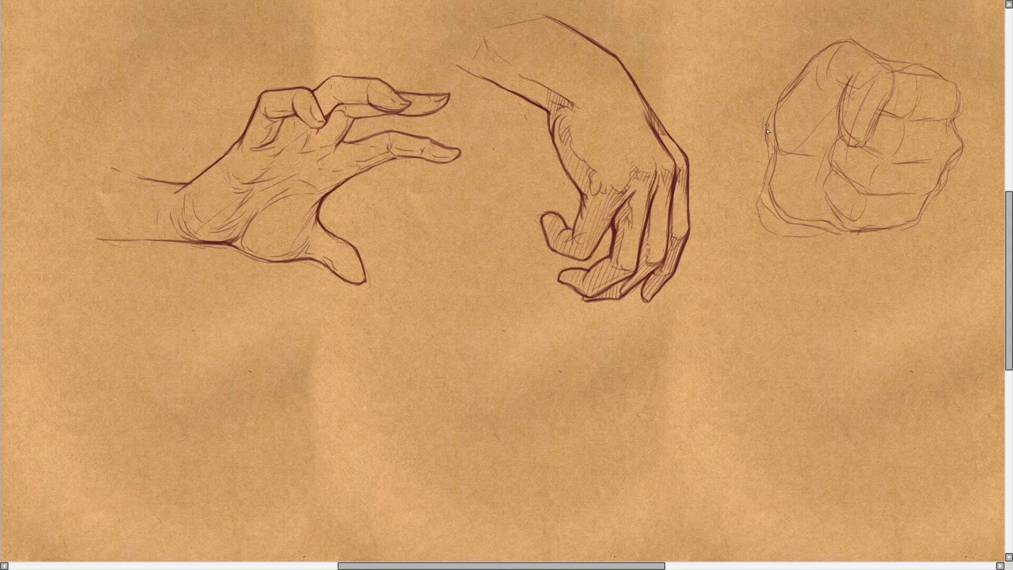
Step: Add the wrist to the fist and strengthen its outer contour, thumb and finger lines with dark strokes
{"action": "left_click_drag", "start_coordinate": [706, 83], "coordinate": [781, 97]}
{"action": "mouse_move", "coordinate": [892, 69]}
{"action": "left_mouse_down"}
{"action": "mouse_move", "coordinate": [868, 145]}
{"action": "mouse_move", "coordinate": [934, 161]}
{"action": "left_mouse_up"}
{"action": "left_click_drag", "start_coordinate": [921, 196], "coordinate": [896, 225]}
{"action": "left_click_drag", "start_coordinate": [778, 205], "coordinate": [868, 229]}
{"action": "left_click_drag", "start_coordinate": [697, 177], "coordinate": [772, 199]}
{"action": "left_click_drag", "start_coordinate": [857, 99], "coordinate": [851, 139]}
{"action": "left_click_drag", "start_coordinate": [847, 41], "coordinate": [892, 68]}
{"action": "left_click_drag", "start_coordinate": [886, 61], "coordinate": [956, 83]}
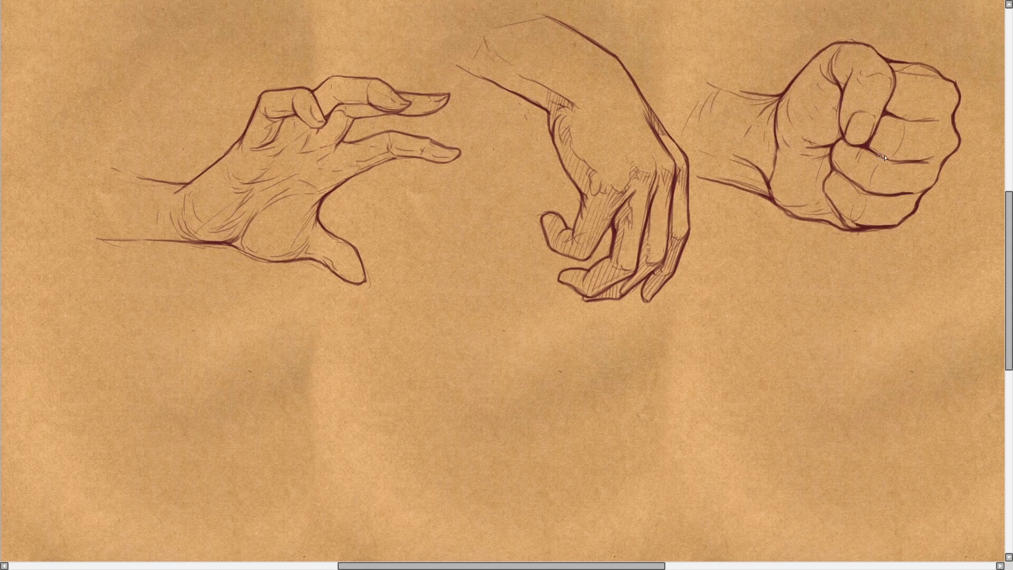
{"action": "left_click_drag", "start_coordinate": [886, 124], "coordinate": [873, 149]}
{"action": "left_click_drag", "start_coordinate": [778, 205], "coordinate": [846, 229]}
Step: Sketch a hand below the first one with raised thumb, extended index finger and forearm, holding a cigarette
{"action": "left_click_drag", "start_coordinate": [190, 487], "coordinate": [284, 509]}
{"action": "left_click_drag", "start_coordinate": [206, 353], "coordinate": [110, 438]}
{"action": "left_click_drag", "start_coordinate": [314, 375], "coordinate": [432, 396]}
{"action": "left_click_drag", "start_coordinate": [300, 273], "coordinate": [264, 356]}
{"action": "left_click_drag", "start_coordinate": [288, 294], "coordinate": [93, 445]}
{"action": "mouse_move", "coordinate": [264, 359]}
{"action": "left_mouse_down"}
{"action": "mouse_move", "coordinate": [431, 395]}
{"action": "mouse_move", "coordinate": [481, 449]}
{"action": "left_mouse_up"}
Step: Define the cigarette, curled fingers and wrist contours of the cigarette-holding hand, and hatch its back
{"action": "left_click_drag", "start_coordinate": [375, 419], "coordinate": [469, 464]}
{"action": "left_click_drag", "start_coordinate": [197, 485], "coordinate": [282, 506]}
{"action": "left_click_drag", "start_coordinate": [196, 485], "coordinate": [153, 513]}
{"action": "left_click_drag", "start_coordinate": [253, 452], "coordinate": [296, 471]}
{"action": "left_click_drag", "start_coordinate": [401, 455], "coordinate": [352, 492]}
{"action": "left_click_drag", "start_coordinate": [282, 295], "coordinate": [128, 421]}
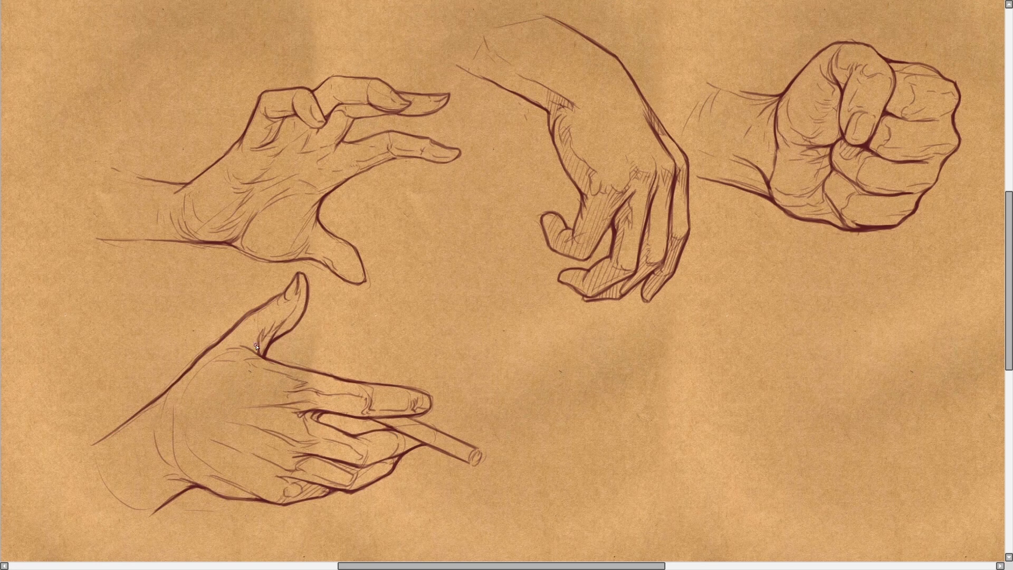
Step: Sketch an open palm-up hand below the drooping hand, with forearm, raised thumb and bent and extended fingers
{"action": "left_click_drag", "start_coordinate": [672, 315], "coordinate": [596, 422]}
{"action": "left_click_drag", "start_coordinate": [681, 481], "coordinate": [564, 530]}
{"action": "left_click_drag", "start_coordinate": [668, 318], "coordinate": [758, 274]}
{"action": "left_click_drag", "start_coordinate": [786, 304], "coordinate": [806, 393]}
{"action": "left_click_drag", "start_coordinate": [867, 288], "coordinate": [812, 343]}
{"action": "left_click_drag", "start_coordinate": [902, 325], "coordinate": [823, 406]}
{"action": "left_click_drag", "start_coordinate": [690, 476], "coordinate": [536, 535]}
{"action": "left_click_drag", "start_coordinate": [709, 285], "coordinate": [596, 426]}
{"action": "left_click_drag", "start_coordinate": [662, 338], "coordinate": [725, 391]}
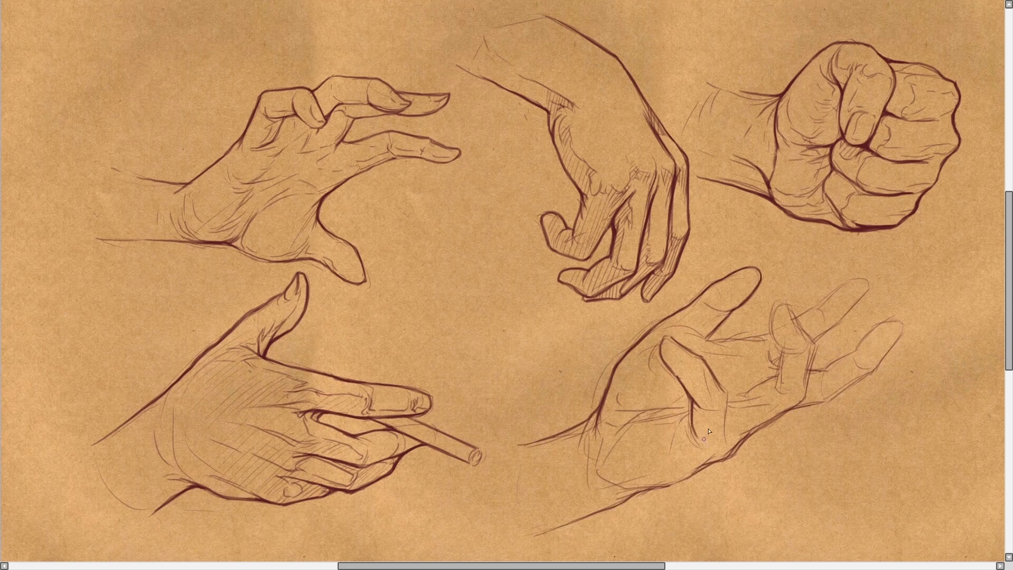
Step: Darken the palm edge and finger contours of the open hand and add palm creases and hatching
{"action": "left_click_drag", "start_coordinate": [798, 406], "coordinate": [690, 475]}
{"action": "mouse_move", "coordinate": [783, 304]}
{"action": "left_mouse_down"}
{"action": "mouse_move", "coordinate": [806, 395]}
{"action": "mouse_move", "coordinate": [816, 340]}
{"action": "left_mouse_up"}
{"action": "left_click_drag", "start_coordinate": [902, 324], "coordinate": [802, 406]}
{"action": "left_click_drag", "start_coordinate": [590, 422], "coordinate": [608, 469]}
{"action": "left_click_drag", "start_coordinate": [659, 338], "coordinate": [681, 379]}
{"action": "left_click_drag", "start_coordinate": [739, 332], "coordinate": [807, 407]}
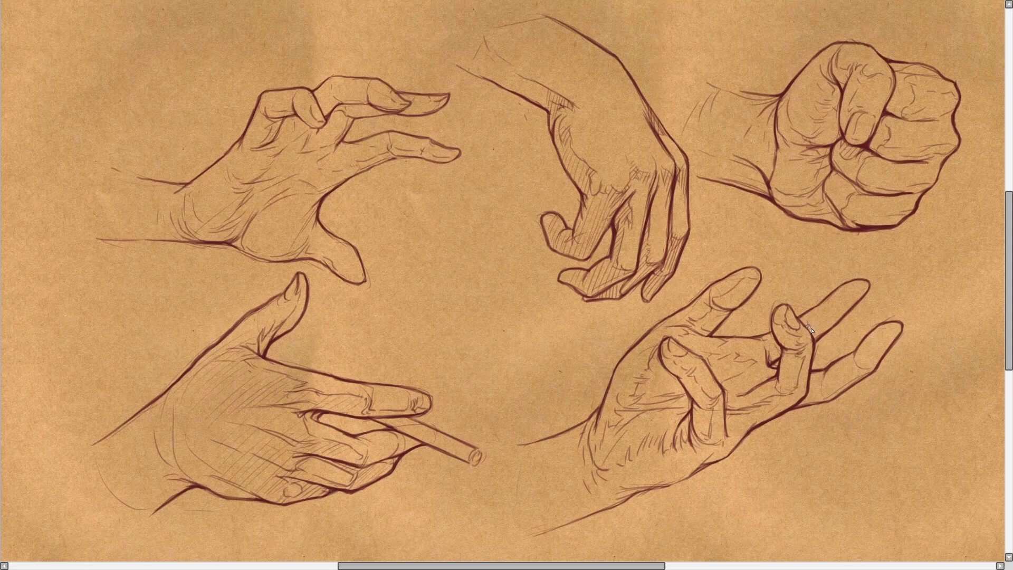
{"action": "left_click_drag", "start_coordinate": [551, 464], "coordinate": [585, 525]}
{"action": "left_click_drag", "start_coordinate": [849, 343], "coordinate": [889, 383]}
Step: Sketch a gripping hand on an empty canvas area, with curled fingers, bent thumb and palm edge
{"action": "left_click_drag", "start_coordinate": [195, 214], "coordinate": [298, 220]}
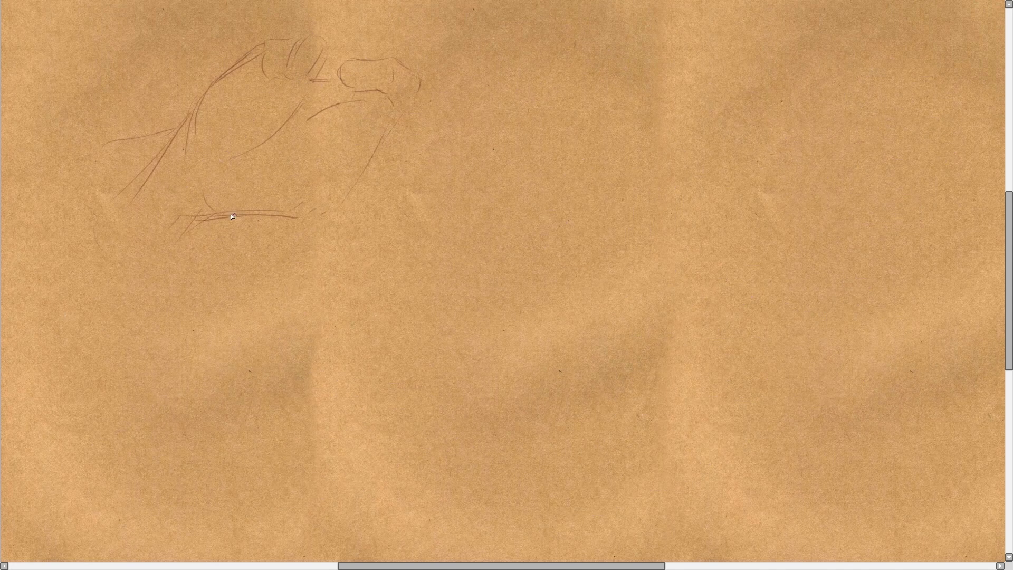
{"action": "left_click_drag", "start_coordinate": [313, 63], "coordinate": [416, 132]}
{"action": "left_click_drag", "start_coordinate": [388, 130], "coordinate": [298, 216]}
{"action": "left_click_drag", "start_coordinate": [291, 158], "coordinate": [361, 165]}
{"action": "left_click_drag", "start_coordinate": [257, 47], "coordinate": [312, 80]}
{"action": "mouse_move", "coordinate": [341, 80]}
{"action": "left_mouse_down"}
{"action": "mouse_move", "coordinate": [395, 114]}
{"action": "mouse_move", "coordinate": [337, 191]}
{"action": "left_mouse_up"}
Step: Darken the gripping hand's lower palm and forearm contours and hatch the shadows on palm and wrist
{"action": "left_click_drag", "start_coordinate": [227, 216], "coordinate": [330, 215]}
{"action": "mouse_move", "coordinate": [258, 46]}
{"action": "left_mouse_down"}
{"action": "mouse_move", "coordinate": [195, 109]}
{"action": "mouse_move", "coordinate": [127, 214]}
{"action": "left_mouse_up"}
{"action": "left_click_drag", "start_coordinate": [229, 216], "coordinate": [178, 273]}
{"action": "mouse_move", "coordinate": [307, 100]}
{"action": "left_mouse_down"}
{"action": "mouse_move", "coordinate": [285, 138]}
{"action": "mouse_move", "coordinate": [364, 153]}
{"action": "left_mouse_up"}
{"action": "left_click_drag", "start_coordinate": [198, 214], "coordinate": [164, 264]}
Step: Draw a claw-like hand beside the gripping hand, outlining the wrist, the protruding thumb and the bent upper fingers
{"action": "left_click_drag", "start_coordinate": [509, 132], "coordinate": [438, 200]}
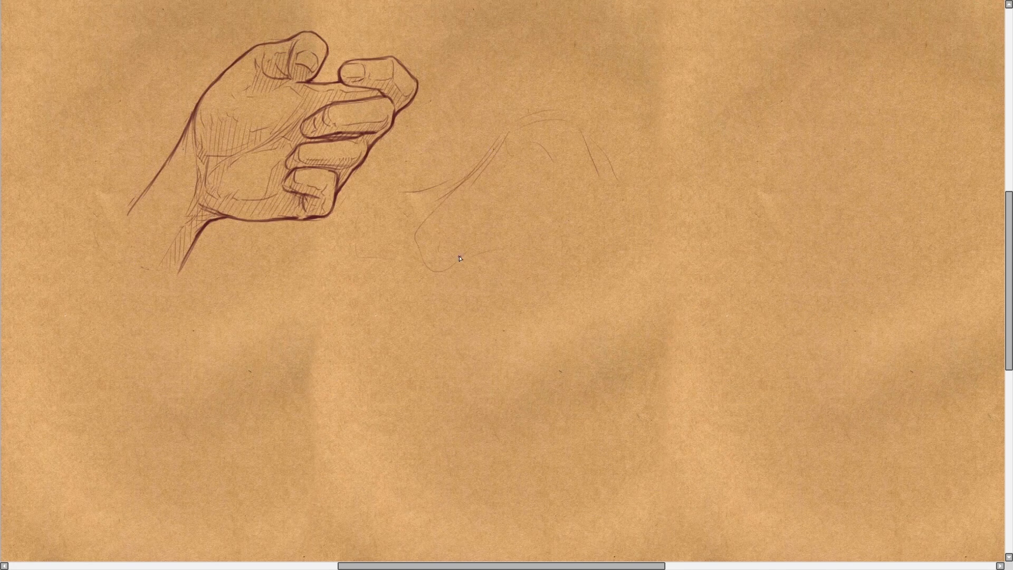
{"action": "left_click_drag", "start_coordinate": [536, 79], "coordinate": [493, 152]}
{"action": "left_click_drag", "start_coordinate": [501, 238], "coordinate": [530, 293]}
{"action": "left_click_drag", "start_coordinate": [537, 68], "coordinate": [607, 114]}
{"action": "left_click_drag", "start_coordinate": [511, 129], "coordinate": [369, 192]}
{"action": "left_click_drag", "start_coordinate": [485, 221], "coordinate": [538, 292]}
{"action": "left_click_drag", "start_coordinate": [608, 83], "coordinate": [658, 131]}
{"action": "left_click_drag", "start_coordinate": [582, 135], "coordinate": [648, 174]}
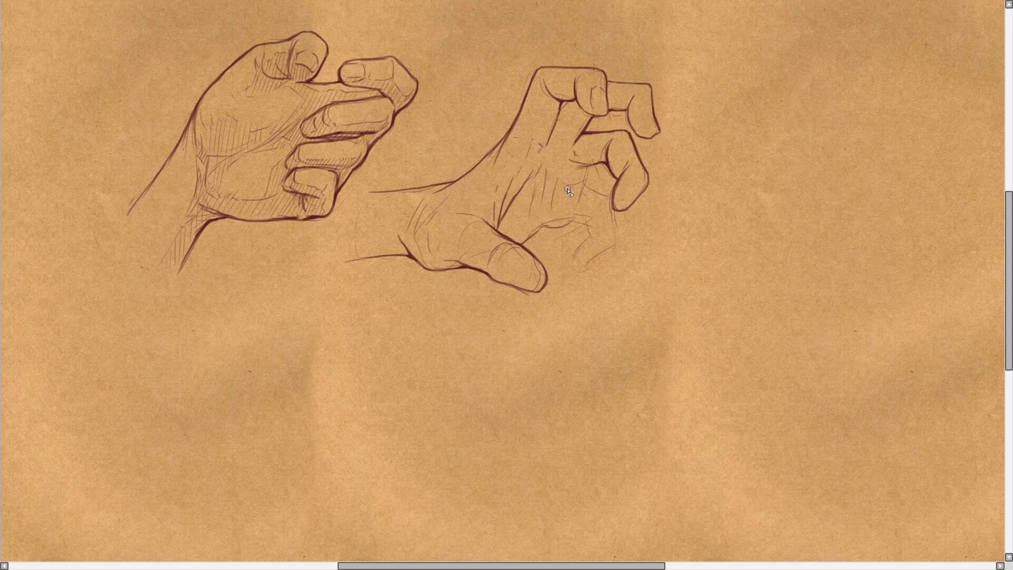
Step: Complete the claw-like hand with its lowest bent finger, a thumbnail and hatching on palm and wrist
{"action": "left_click_drag", "start_coordinate": [612, 203], "coordinate": [580, 269]}
{"action": "left_click_drag", "start_coordinate": [522, 244], "coordinate": [635, 188]}
{"action": "left_click_drag", "start_coordinate": [511, 269], "coordinate": [541, 287]}
{"action": "left_click_drag", "start_coordinate": [543, 151], "coordinate": [519, 219]}
{"action": "left_click_drag", "start_coordinate": [348, 259], "coordinate": [378, 249]}
Step: Draw a third hand hanging from a raised forearm, outlining its back and loosely curled fingers
{"action": "left_click_drag", "start_coordinate": [910, 42], "coordinate": [875, 113]}
{"action": "left_click_drag", "start_coordinate": [980, 85], "coordinate": [936, 179]}
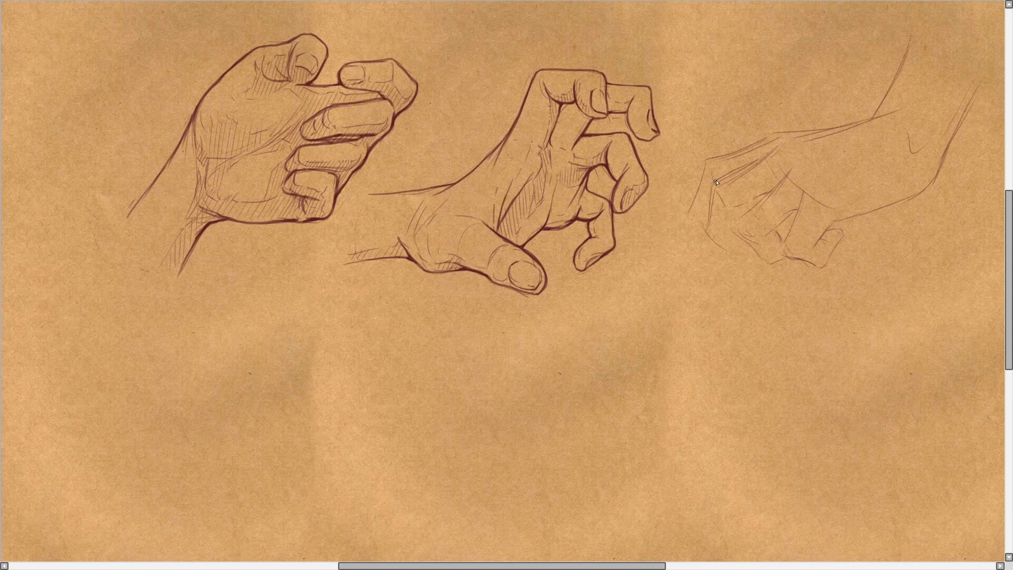
{"action": "left_click_drag", "start_coordinate": [778, 129], "coordinate": [692, 211]}
{"action": "left_click_drag", "start_coordinate": [803, 191], "coordinate": [820, 266]}
{"action": "left_click_drag", "start_coordinate": [876, 113], "coordinate": [781, 127]}
{"action": "left_click_drag", "start_coordinate": [795, 158], "coordinate": [743, 213]}
{"action": "left_click_drag", "start_coordinate": [784, 140], "coordinate": [712, 241]}
Step: Darken the third hand's forearm edge and hatch the shadows at its wrist, thumb and fingers
{"action": "left_click_drag", "start_coordinate": [928, 103], "coordinate": [896, 142]}
{"action": "left_click_drag", "start_coordinate": [976, 96], "coordinate": [931, 178]}
{"action": "left_click_drag", "start_coordinate": [834, 207], "coordinate": [803, 250]}
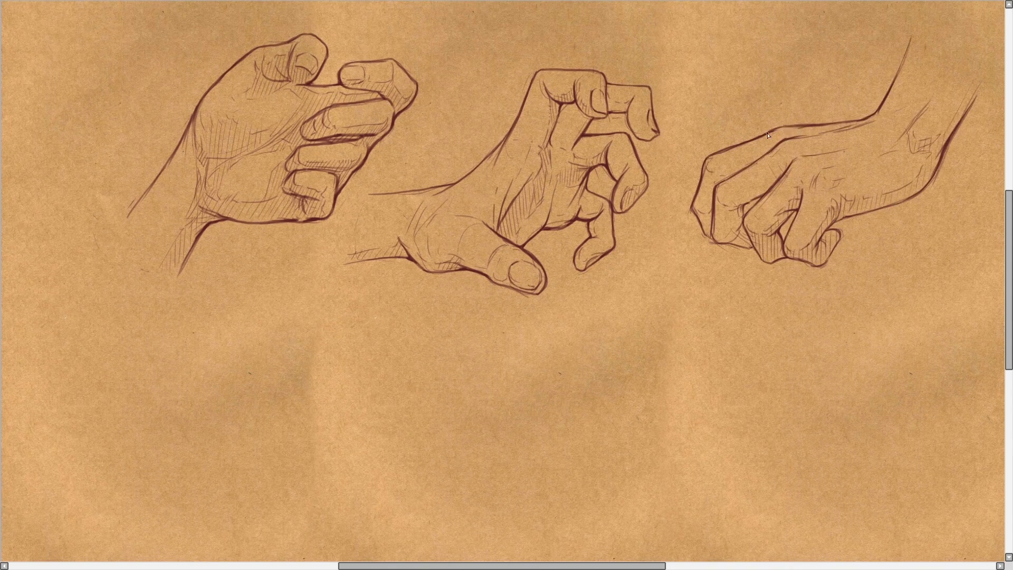
{"action": "left_click_drag", "start_coordinate": [743, 190], "coordinate": [725, 241]}
{"action": "left_click_drag", "start_coordinate": [710, 158], "coordinate": [698, 209]}
Step: Sketch a fourth hand below the others with a horizontal forearm, thumb side and downward-bent fingers
{"action": "left_click_drag", "start_coordinate": [245, 349], "coordinate": [339, 359]}
{"action": "left_click_drag", "start_coordinate": [387, 387], "coordinate": [473, 431]}
{"action": "left_click_drag", "start_coordinate": [533, 372], "coordinate": [605, 396]}
{"action": "left_click_drag", "start_coordinate": [519, 381], "coordinate": [556, 464]}
{"action": "left_click_drag", "start_coordinate": [605, 404], "coordinate": [582, 495]}
{"action": "left_click_drag", "start_coordinate": [555, 465], "coordinate": [498, 531]}
{"action": "left_click_drag", "start_coordinate": [368, 373], "coordinate": [466, 425]}
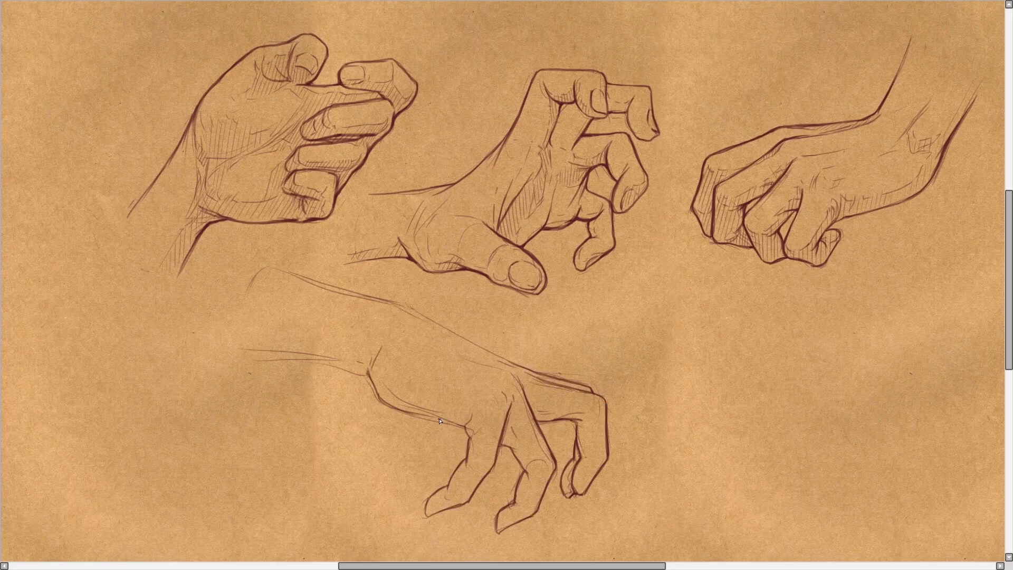
Step: Strengthen the fourth hand's forearm contours and add lines to its downward-pointing fingers
{"action": "left_click_drag", "start_coordinate": [257, 265], "coordinate": [414, 307]}
{"action": "left_click_drag", "start_coordinate": [246, 350], "coordinate": [364, 369]}
{"action": "left_click_drag", "start_coordinate": [511, 397], "coordinate": [497, 465]}
{"action": "left_click_drag", "start_coordinate": [468, 426], "coordinate": [468, 465]}
{"action": "left_click_drag", "start_coordinate": [579, 456], "coordinate": [567, 496]}
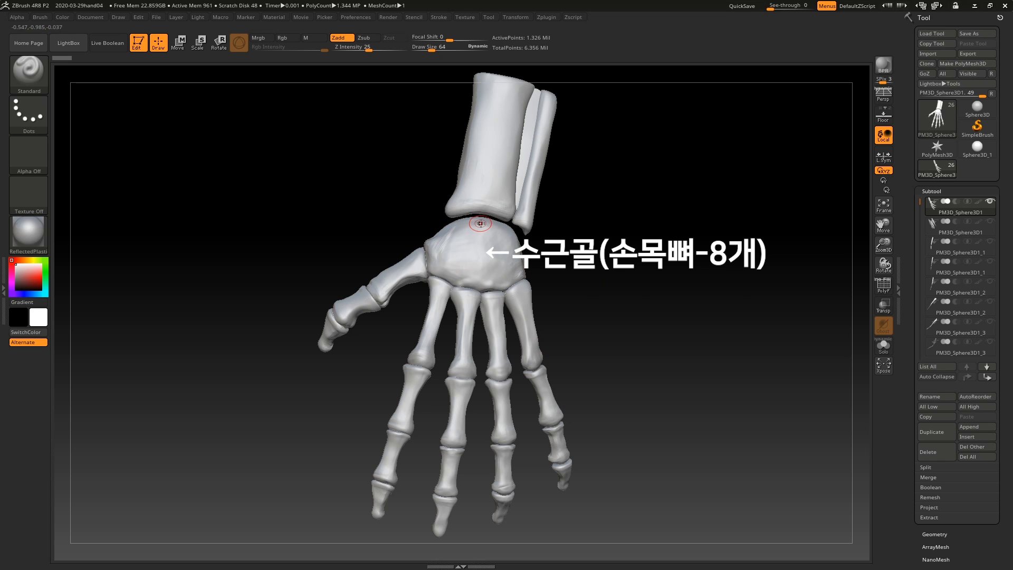
Step: Examine the carpal bones, wrist joint and finger bones of the hand skeleton from the back and palm sides
{"action": "left_click_drag", "start_coordinate": [567, 256], "coordinate": [662, 242]}
{"action": "mouse_move", "coordinate": [575, 217]}
{"action": "left_mouse_down"}
{"action": "mouse_move", "coordinate": [576, 204]}
{"action": "mouse_move", "coordinate": [556, 211]}
{"action": "left_mouse_up"}
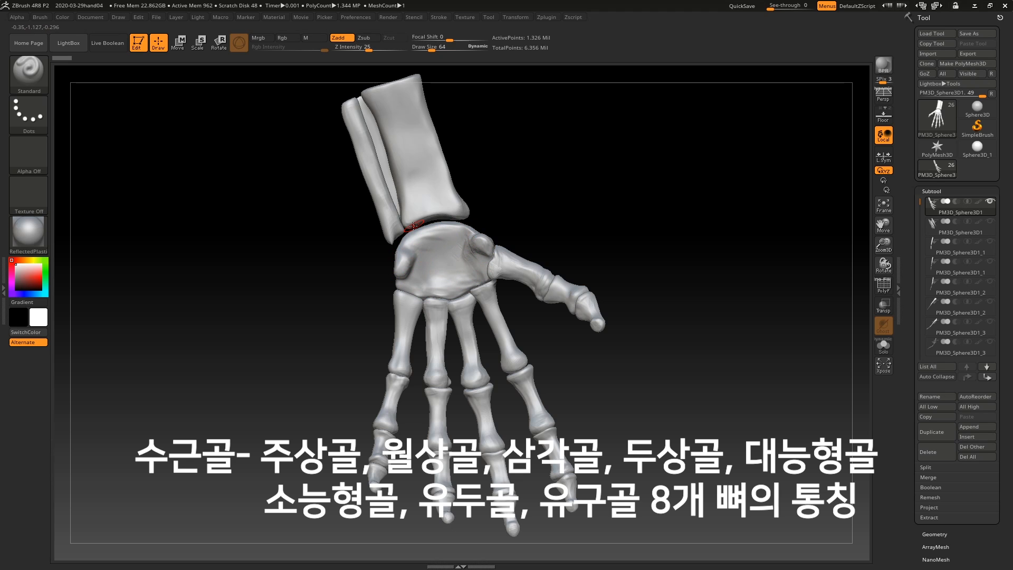
{"action": "mouse_move", "coordinate": [538, 205]}
{"action": "left_mouse_down"}
{"action": "mouse_move", "coordinate": [562, 201]}
{"action": "mouse_move", "coordinate": [547, 203]}
{"action": "left_mouse_up"}
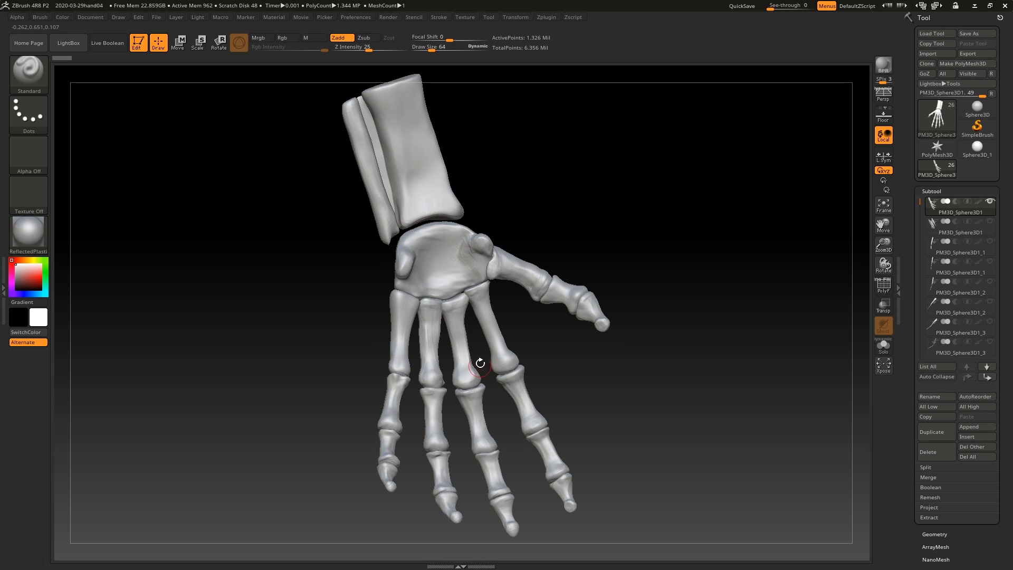
{"action": "left_click_drag", "start_coordinate": [519, 211], "coordinate": [620, 197]}
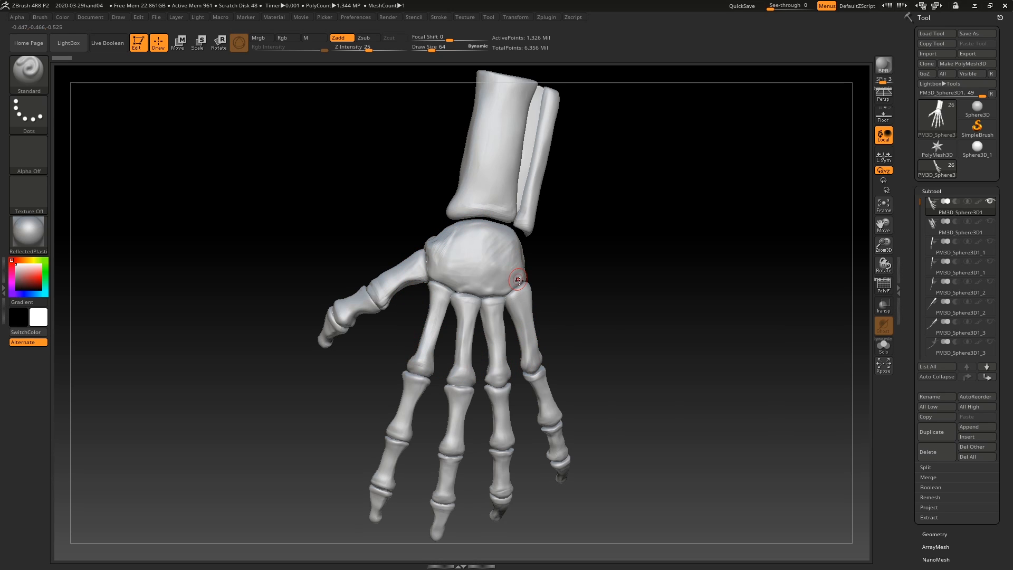
{"action": "left_click_drag", "start_coordinate": [615, 330], "coordinate": [602, 281]}
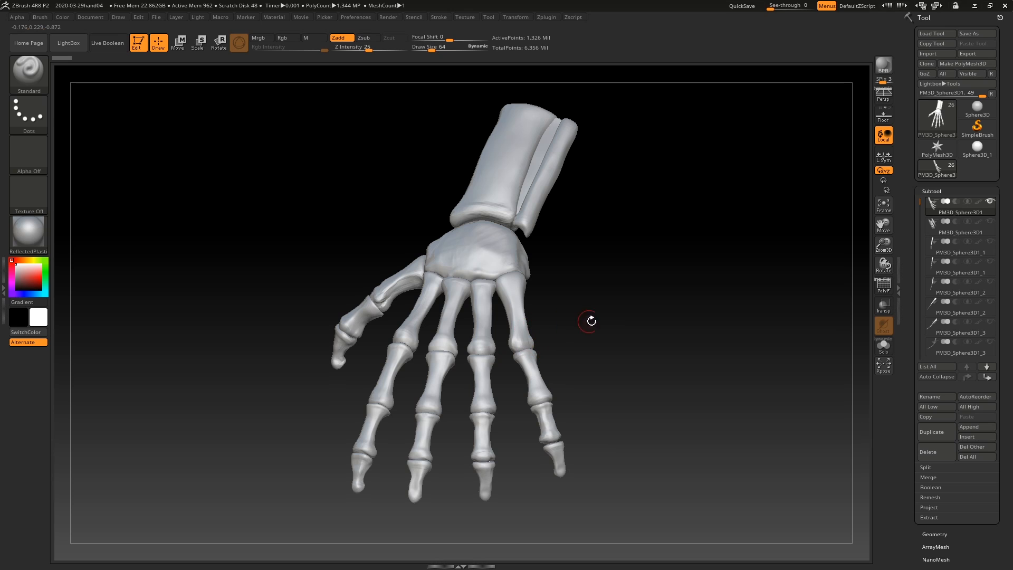
{"action": "left_click_drag", "start_coordinate": [591, 321], "coordinate": [608, 354]}
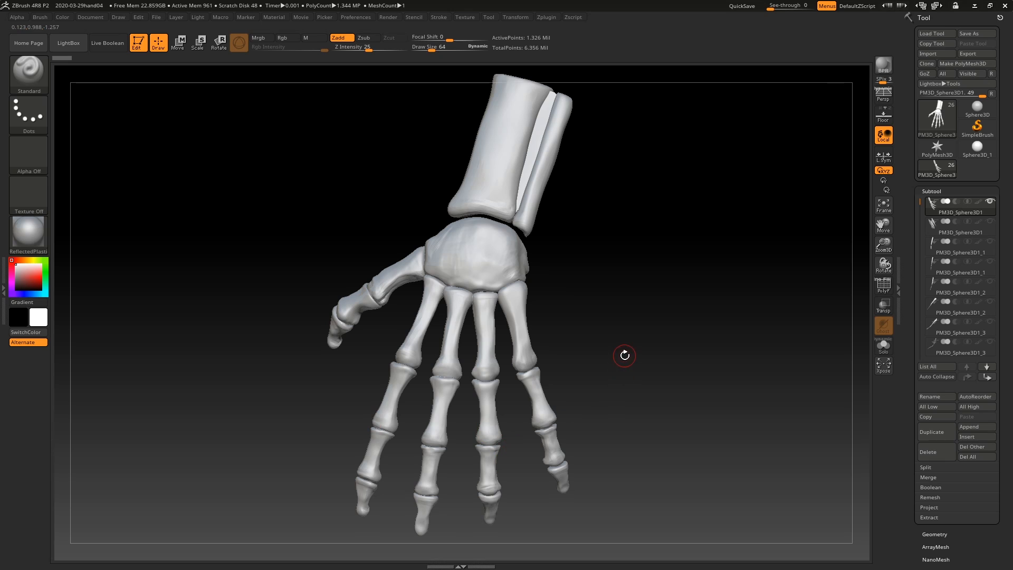
{"action": "left_click_drag", "start_coordinate": [624, 355], "coordinate": [633, 393]}
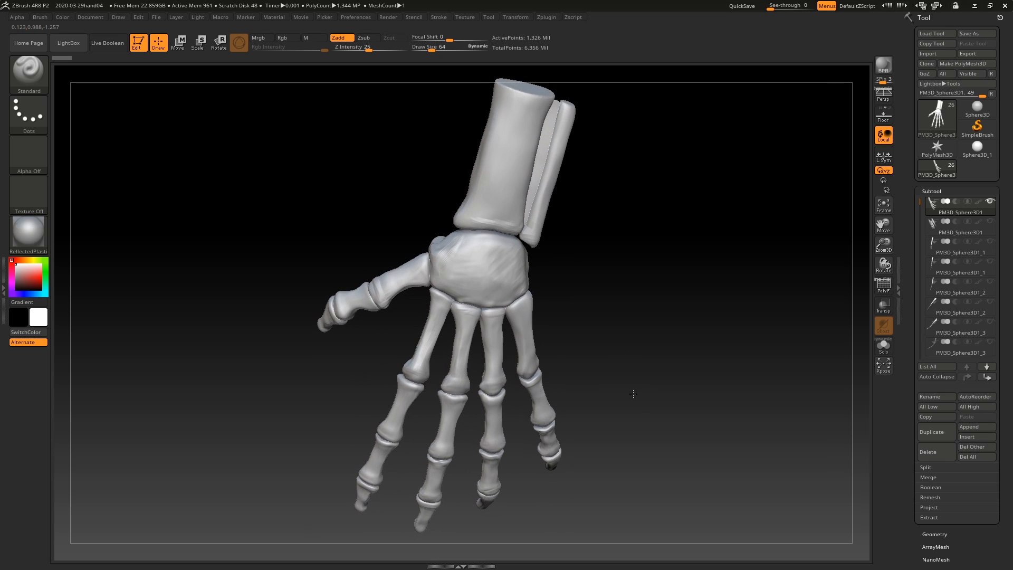
{"action": "left_click_drag", "start_coordinate": [734, 357], "coordinate": [682, 361]}
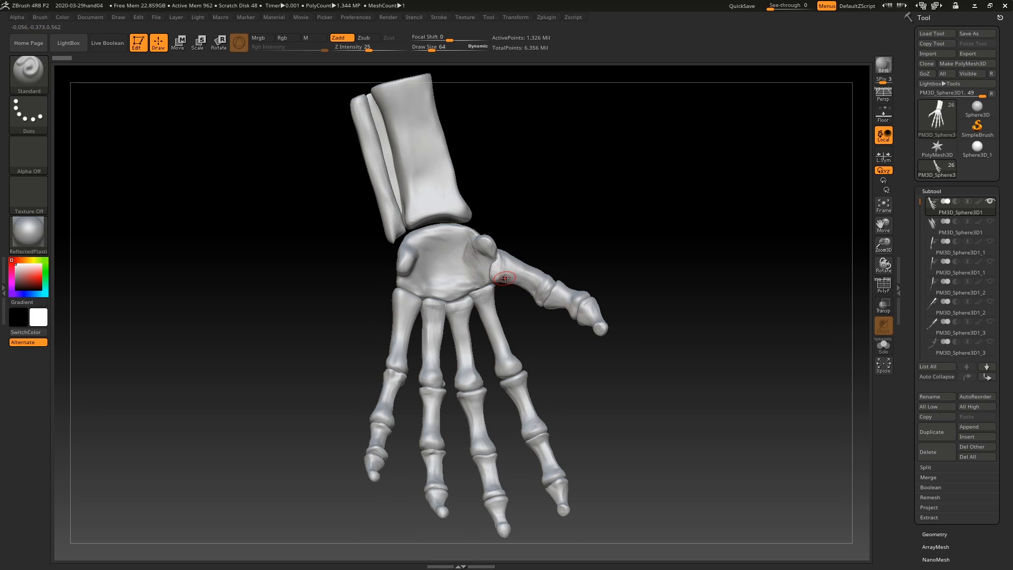
{"action": "left_click_drag", "start_coordinate": [675, 251], "coordinate": [698, 264]}
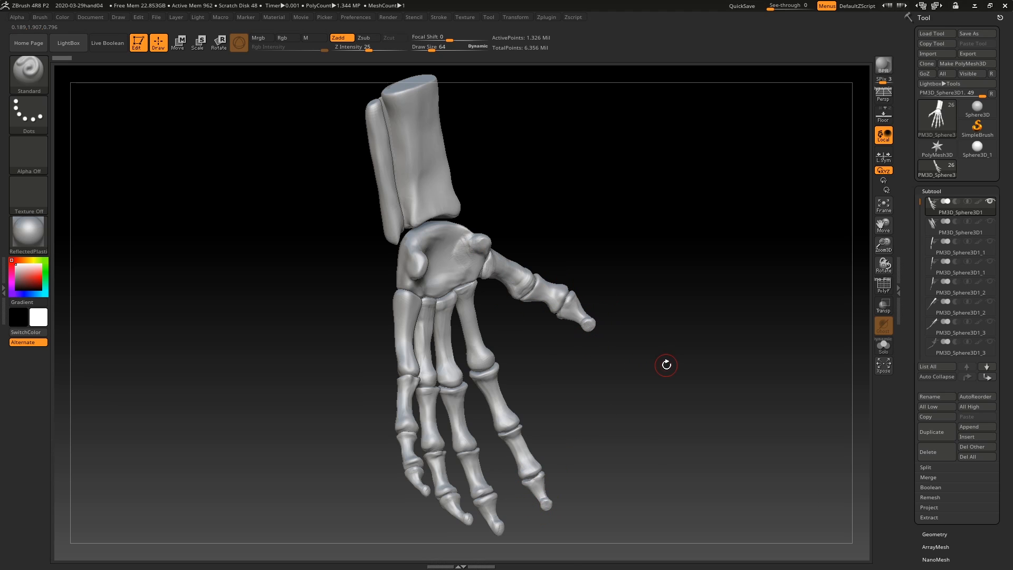
{"action": "left_click_drag", "start_coordinate": [666, 364], "coordinate": [546, 394]}
{"action": "mouse_move", "coordinate": [646, 236]}
{"action": "left_mouse_down"}
{"action": "mouse_move", "coordinate": [694, 222]}
{"action": "mouse_move", "coordinate": [658, 215]}
{"action": "mouse_move", "coordinate": [656, 225]}
{"action": "left_mouse_up"}
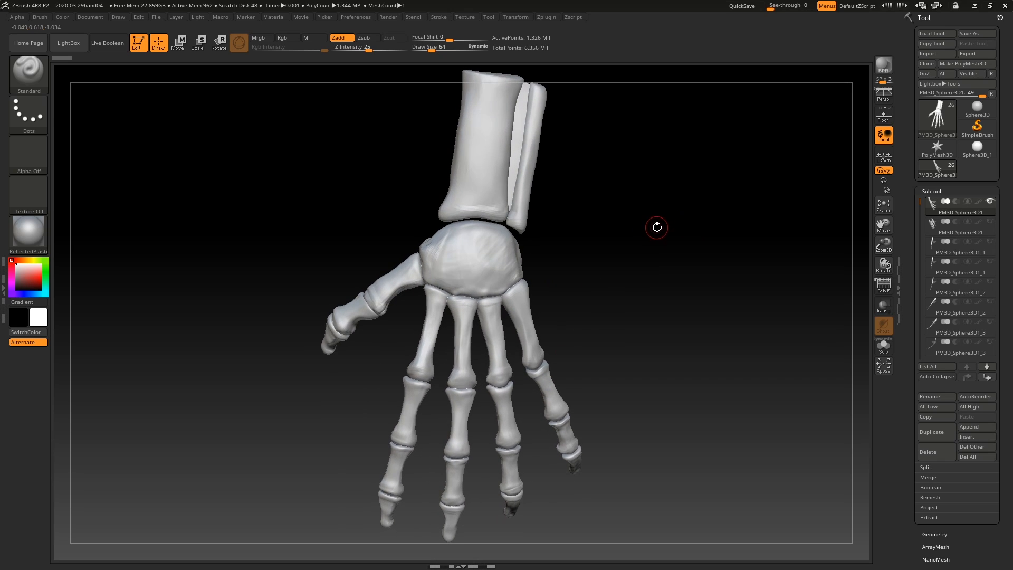
Step: Show the muscles lying between the metacarpal bones and make them the active subtool
{"action": "left_click", "coordinate": [990, 222]}
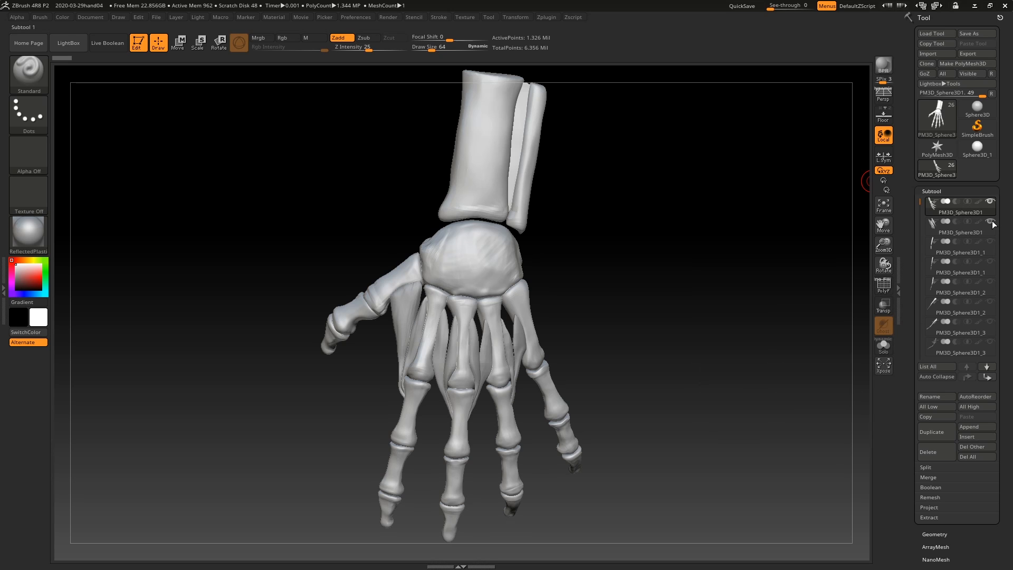
{"action": "left_click", "coordinate": [928, 227]}
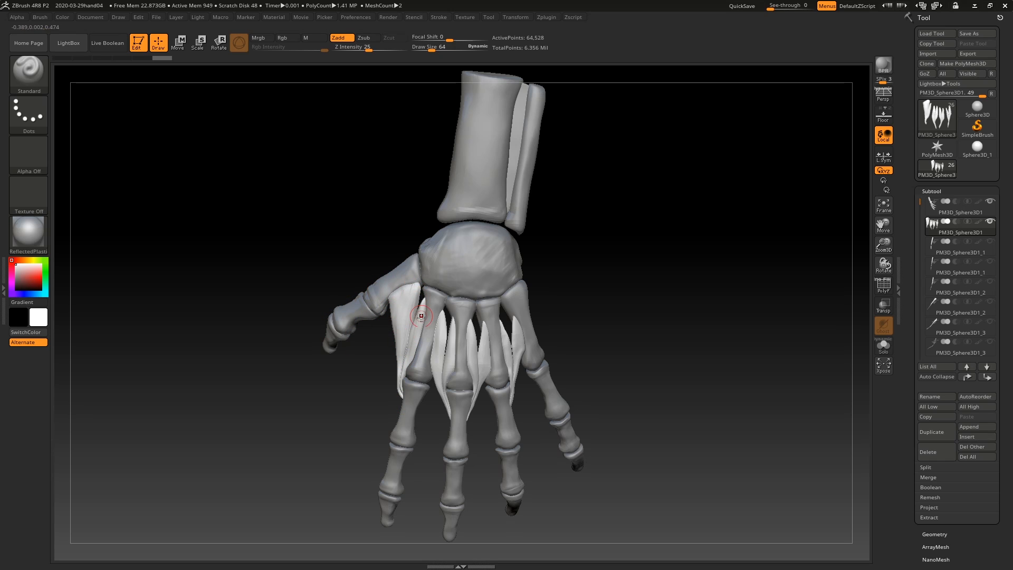
{"action": "mouse_move", "coordinate": [984, 245]}
{"action": "left_click_drag", "start_coordinate": [644, 265], "coordinate": [653, 267]}
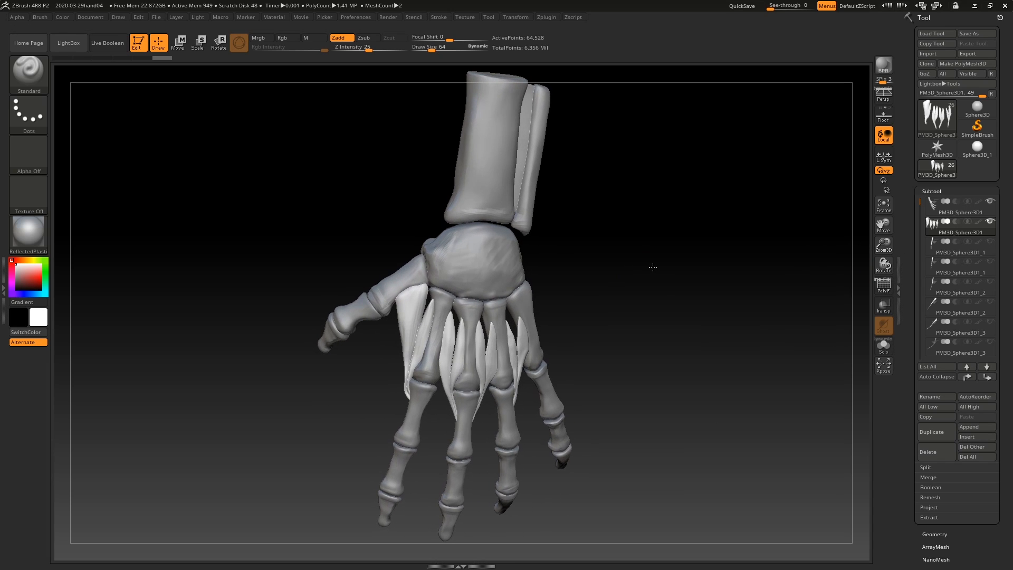
Step: Show the thin wrist tendon running along the ulna and make it the active subtool
{"action": "mouse_move", "coordinate": [990, 243]}
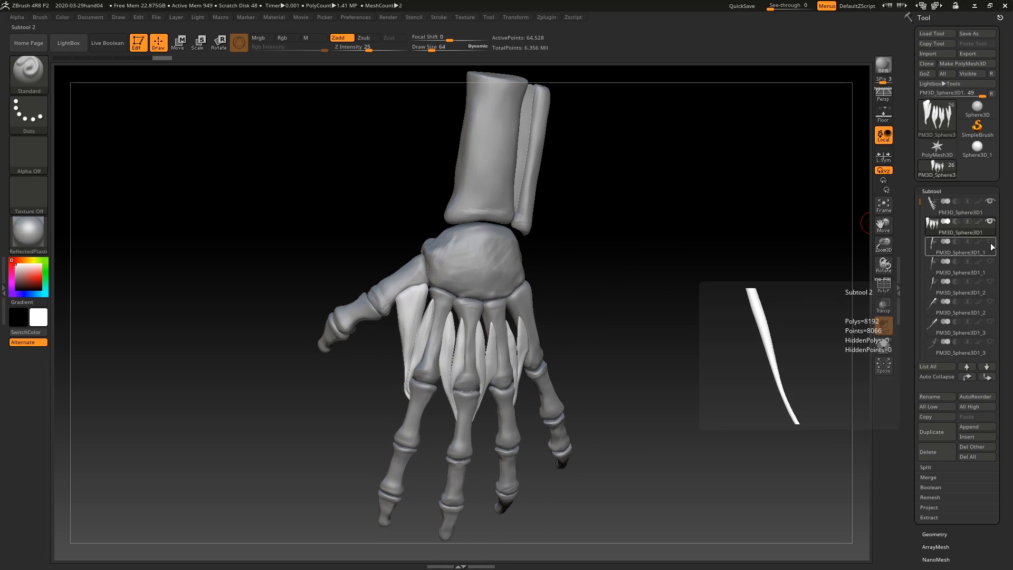
{"action": "left_click", "coordinate": [928, 250]}
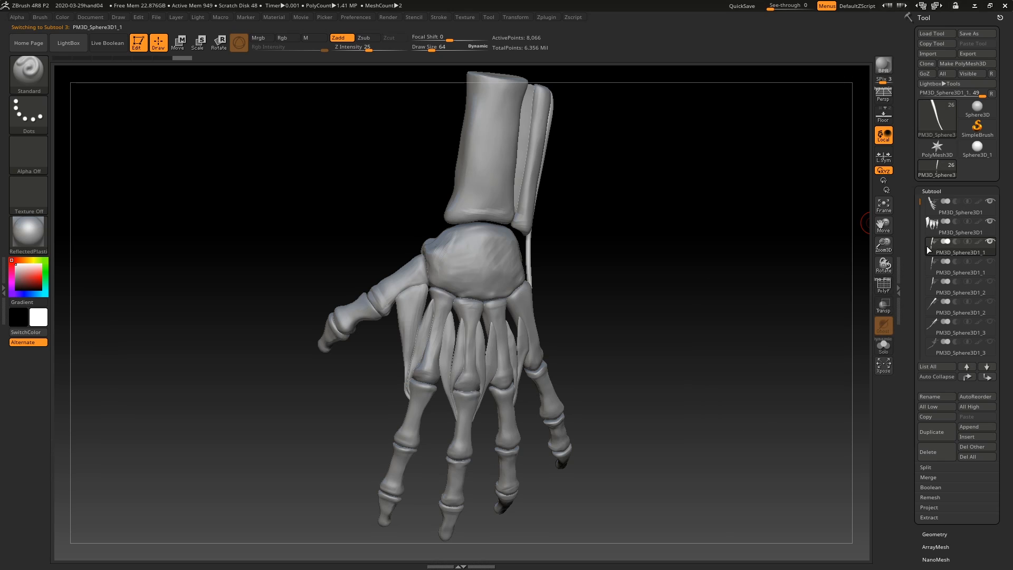
{"action": "left_click_drag", "start_coordinate": [700, 255], "coordinate": [523, 271]}
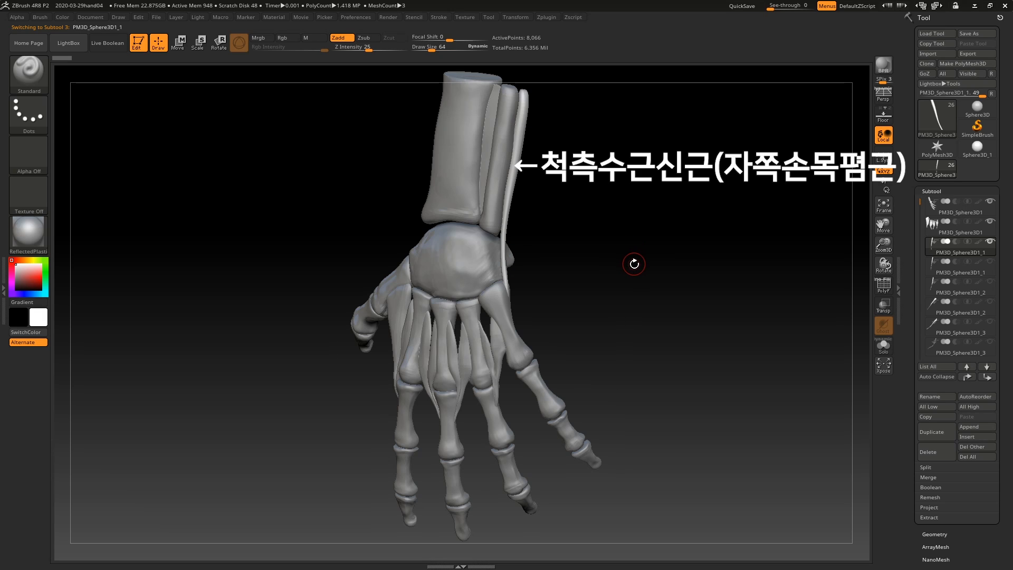
Step: Show and activate the short radial wrist extensor subtool, followed by the long radial wrist extensor subtool
{"action": "left_click", "coordinate": [990, 261]}
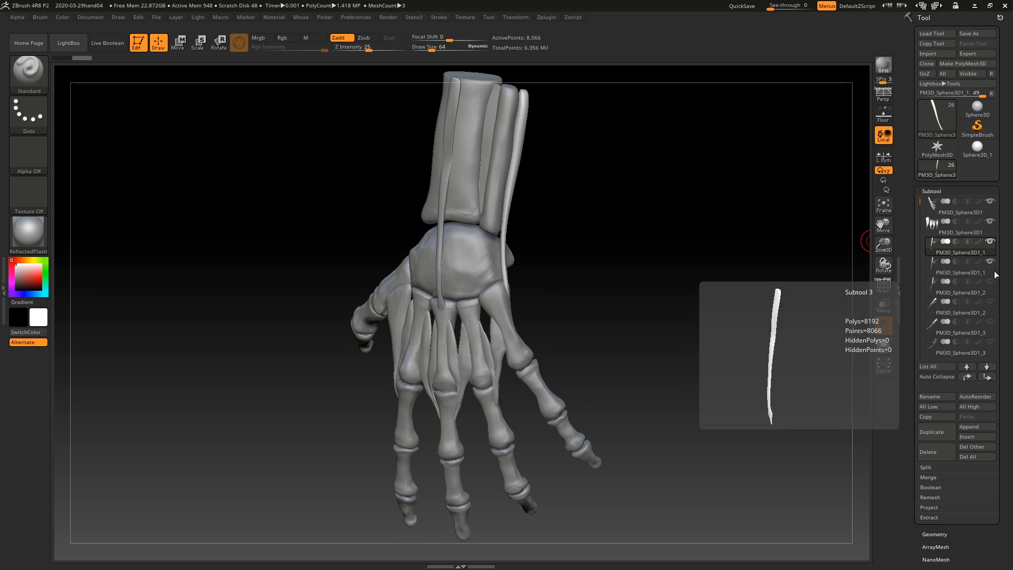
{"action": "left_click", "coordinate": [930, 269]}
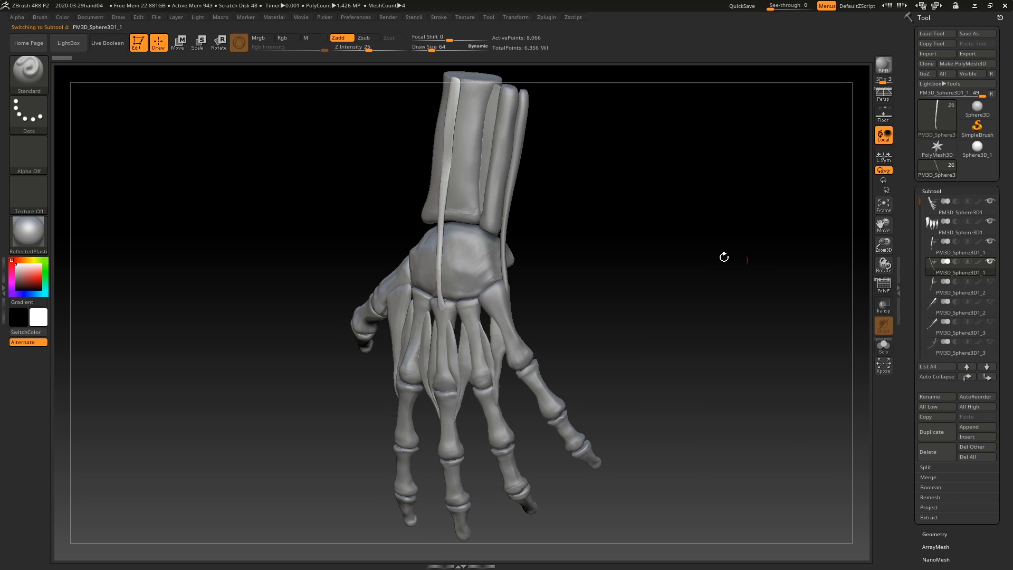
{"action": "left_click_drag", "start_coordinate": [563, 226], "coordinate": [585, 227]}
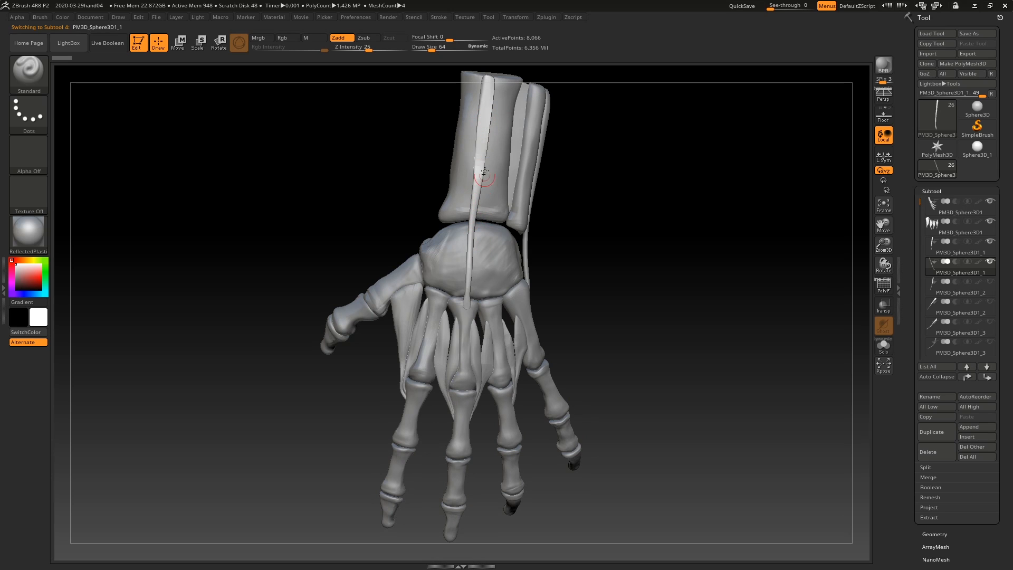
{"action": "left_click_drag", "start_coordinate": [669, 220], "coordinate": [668, 218]}
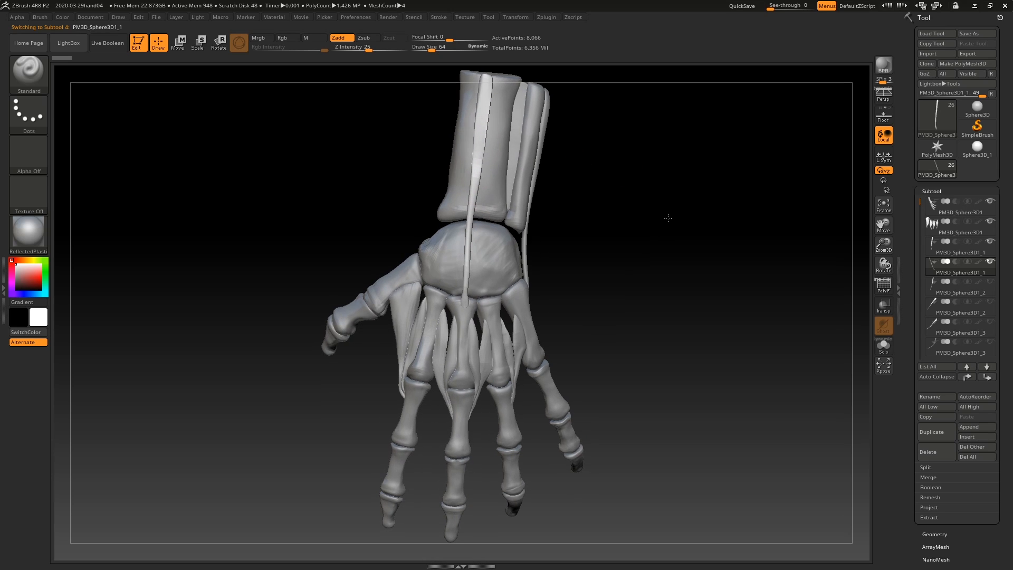
{"action": "left_click", "coordinate": [990, 281]}
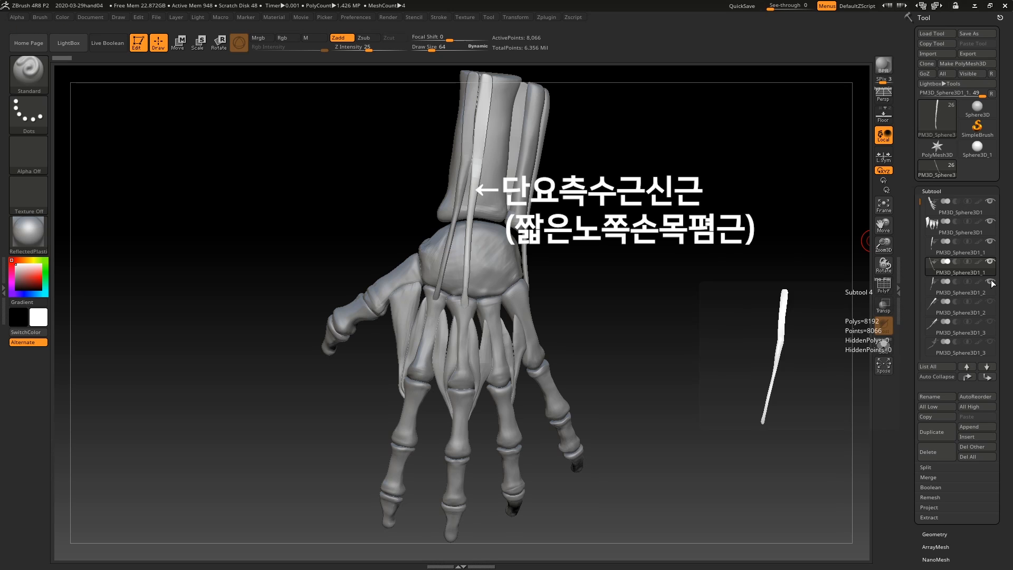
{"action": "left_click", "coordinate": [930, 289]}
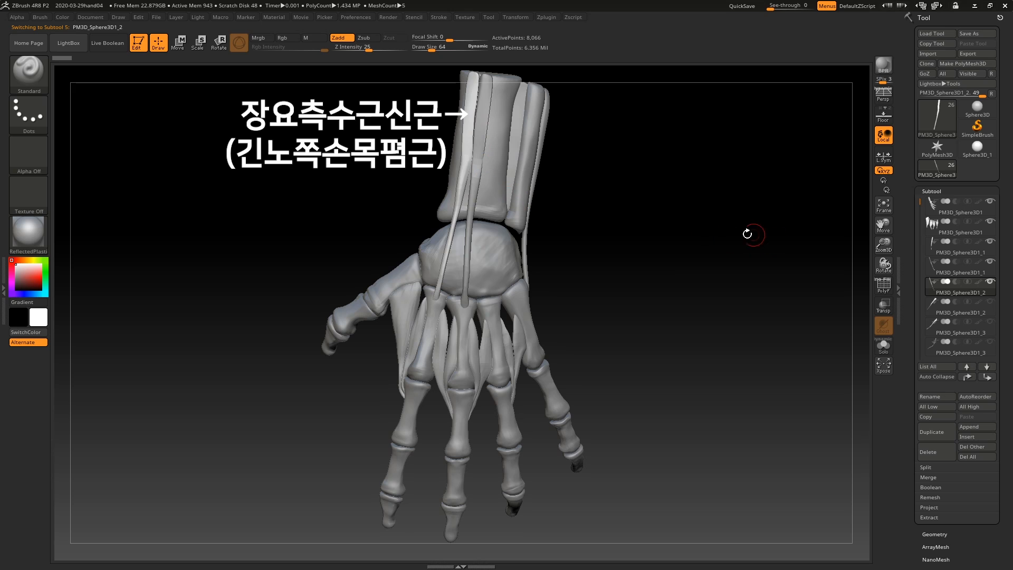
Step: Show the long thumb abductor muscle that crosses the forearm diagonally to the thumb base
{"action": "left_click_drag", "start_coordinate": [921, 205], "coordinate": [925, 225]}
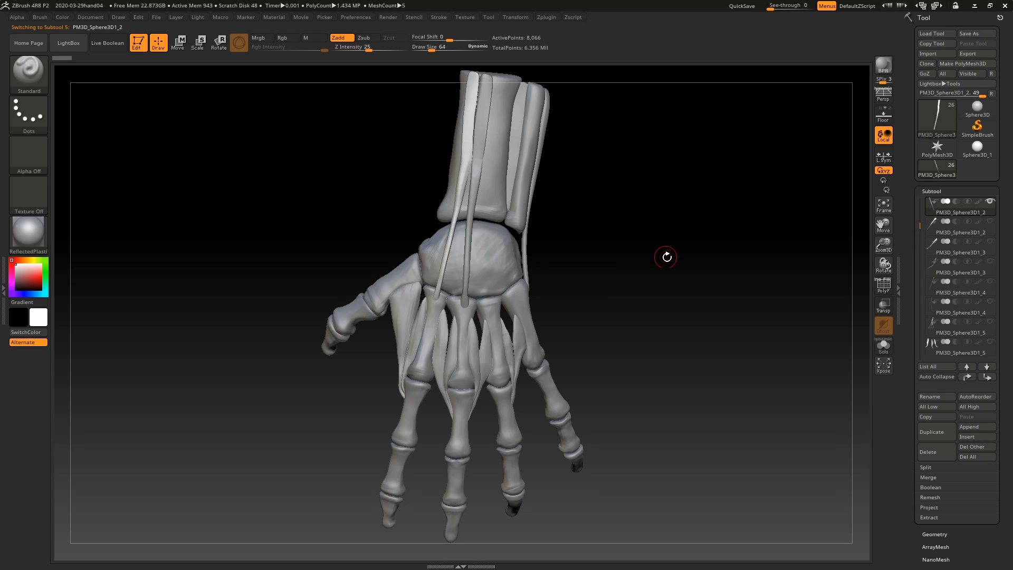
{"action": "mouse_move", "coordinate": [665, 257]}
{"action": "left_mouse_down"}
{"action": "mouse_move", "coordinate": [640, 262]}
{"action": "mouse_move", "coordinate": [671, 260]}
{"action": "left_mouse_up"}
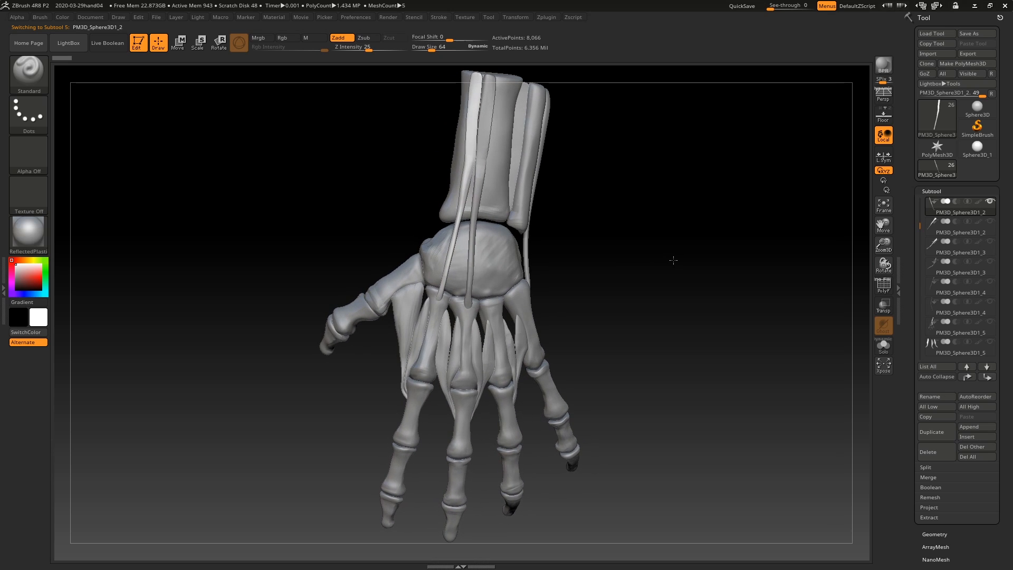
{"action": "left_click", "coordinate": [994, 225]}
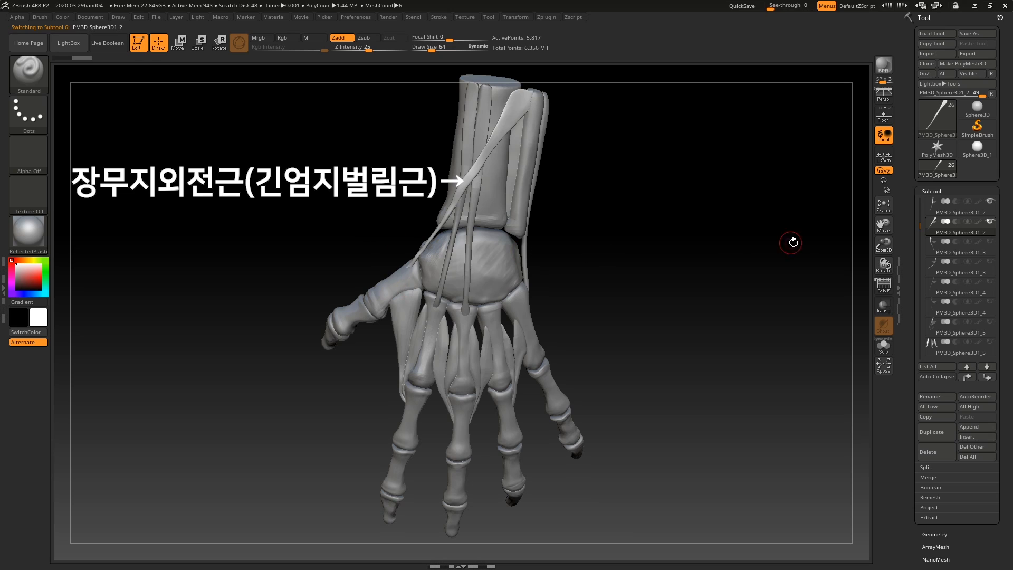
Step: Show the short thumb extensor beside the long thumb abductor, make it the active subtool and inspect it from the thumb side
{"action": "left_click", "coordinate": [991, 243]}
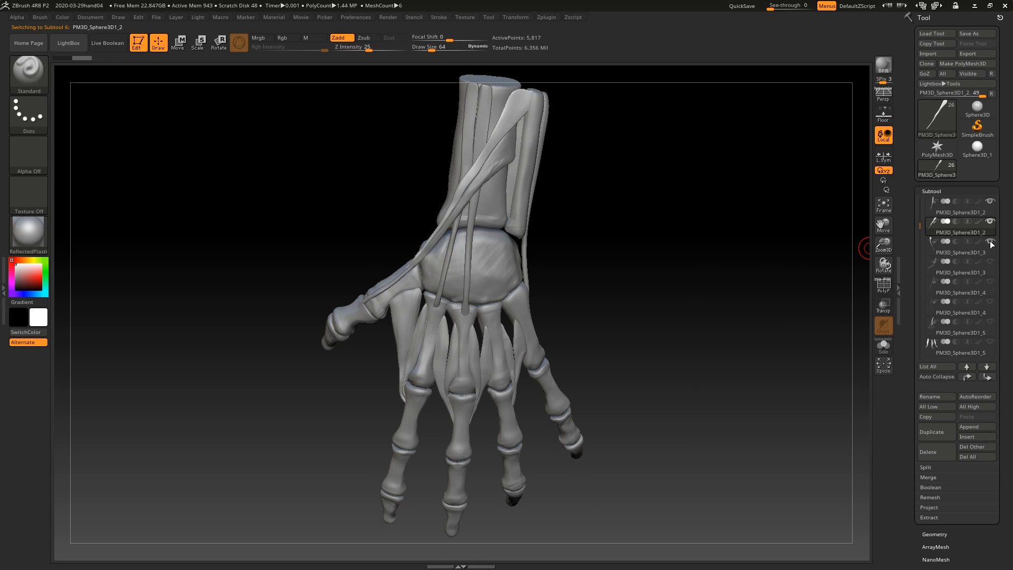
{"action": "left_click", "coordinate": [928, 248]}
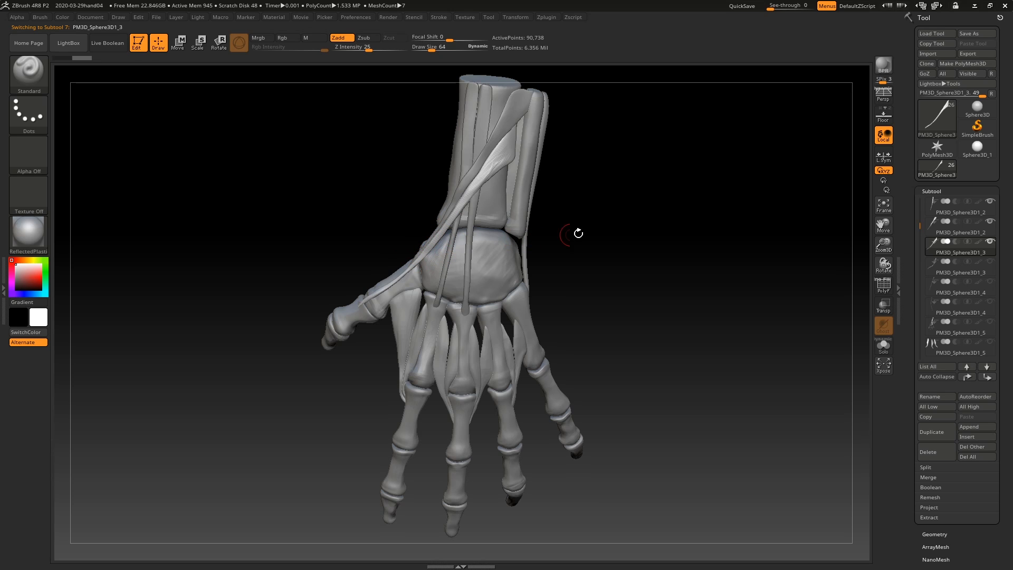
{"action": "left_click_drag", "start_coordinate": [612, 233], "coordinate": [639, 235]}
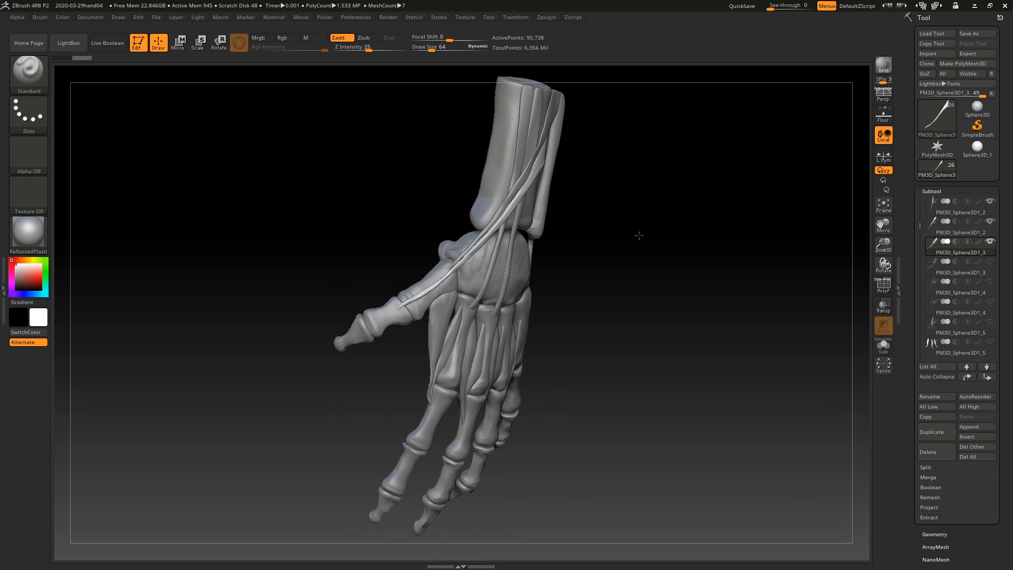
{"action": "left_click_drag", "start_coordinate": [589, 258], "coordinate": [609, 255]}
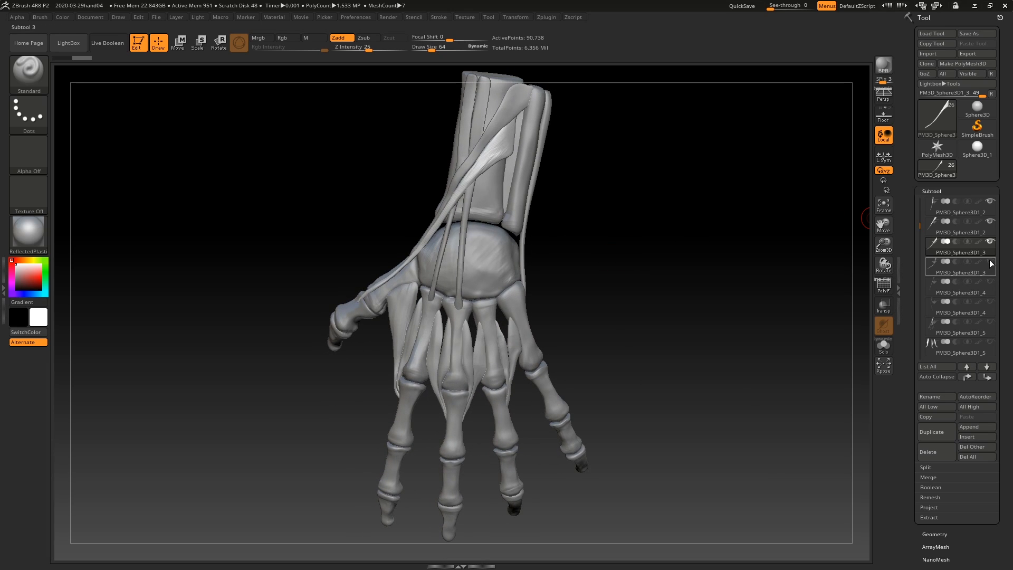
Step: Show the long thumb extensor, make it the active subtool and examine its course across the wrist to the thumb
{"action": "mouse_move", "coordinate": [992, 263]}
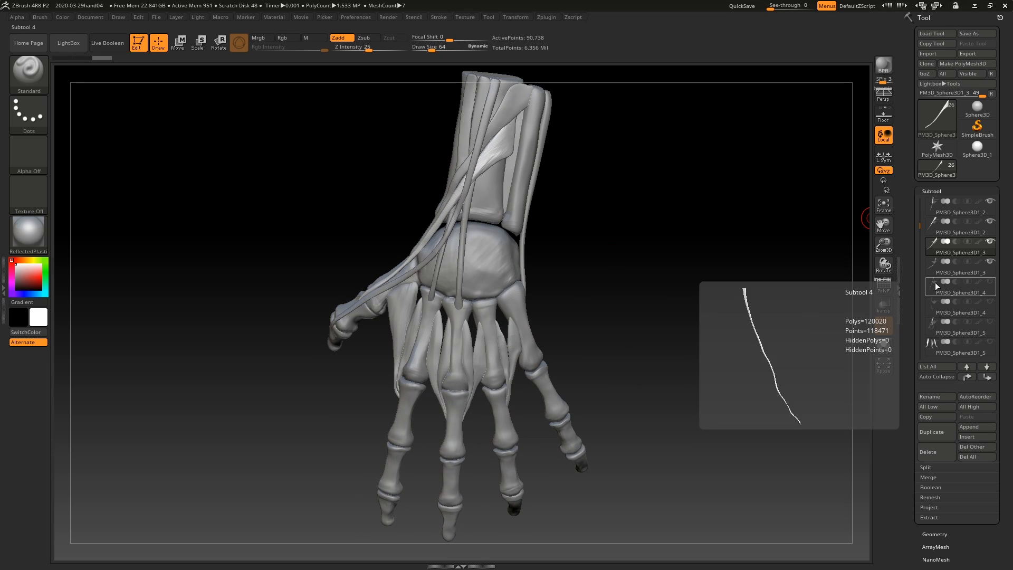
{"action": "left_click", "coordinate": [930, 268]}
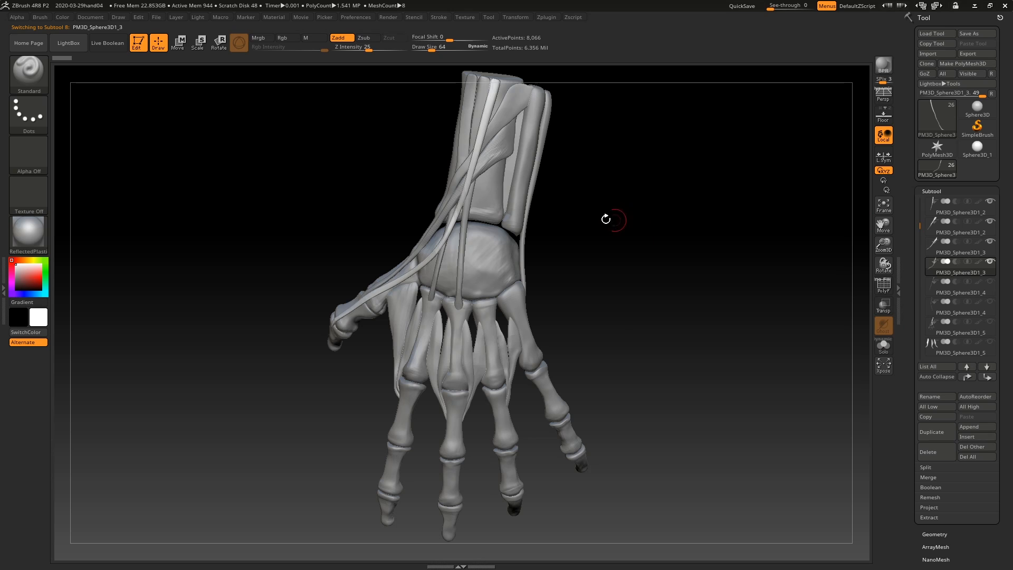
{"action": "left_click_drag", "start_coordinate": [658, 251], "coordinate": [680, 251]}
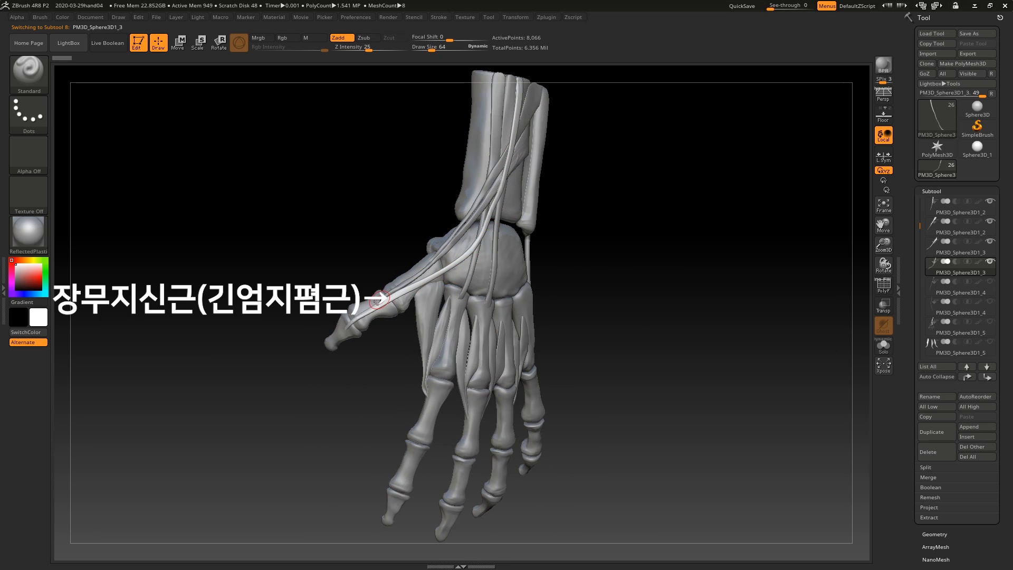
{"action": "left_click_drag", "start_coordinate": [696, 283], "coordinate": [678, 285]}
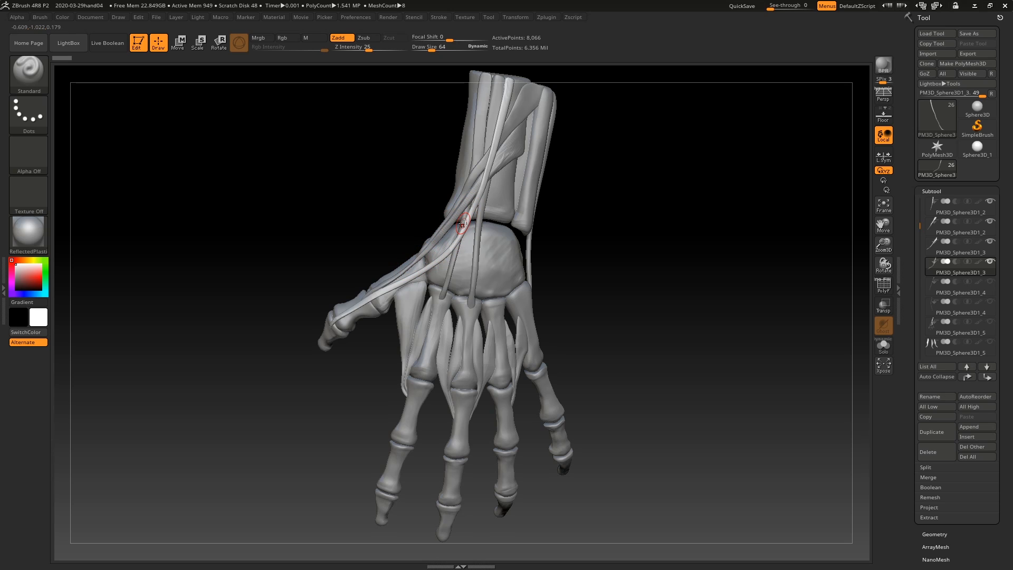
{"action": "left_click_drag", "start_coordinate": [641, 229], "coordinate": [641, 234]}
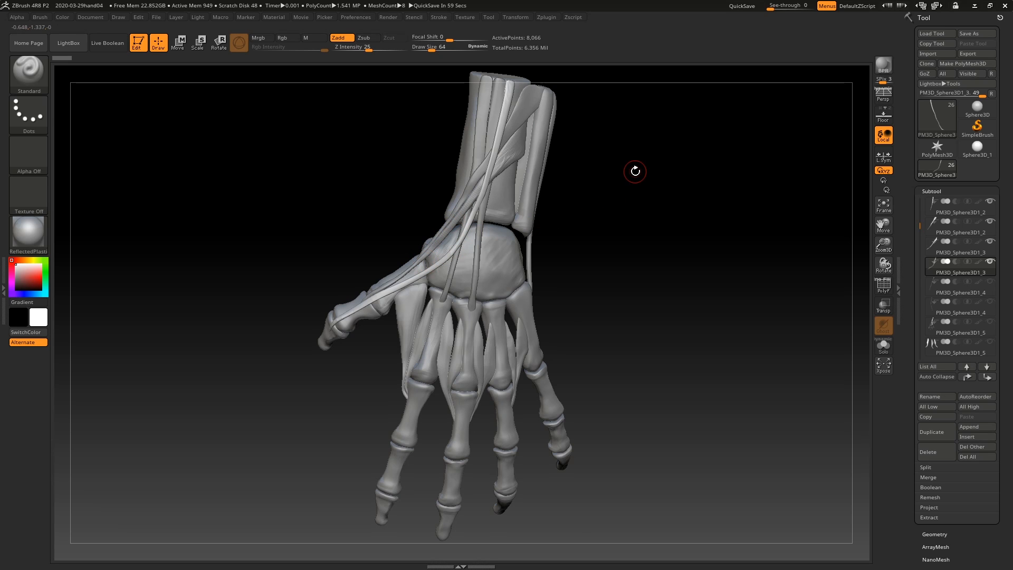
{"action": "mouse_move", "coordinate": [647, 226]}
{"action": "left_mouse_down"}
{"action": "mouse_move", "coordinate": [638, 224]}
{"action": "mouse_move", "coordinate": [650, 216]}
{"action": "left_mouse_up"}
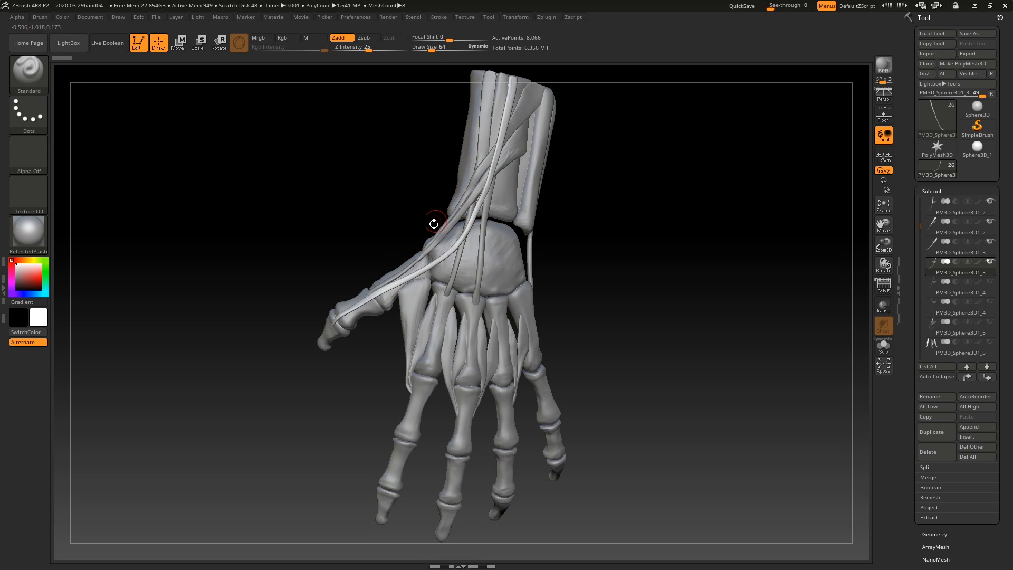
{"action": "left_click_drag", "start_coordinate": [678, 228], "coordinate": [615, 240]}
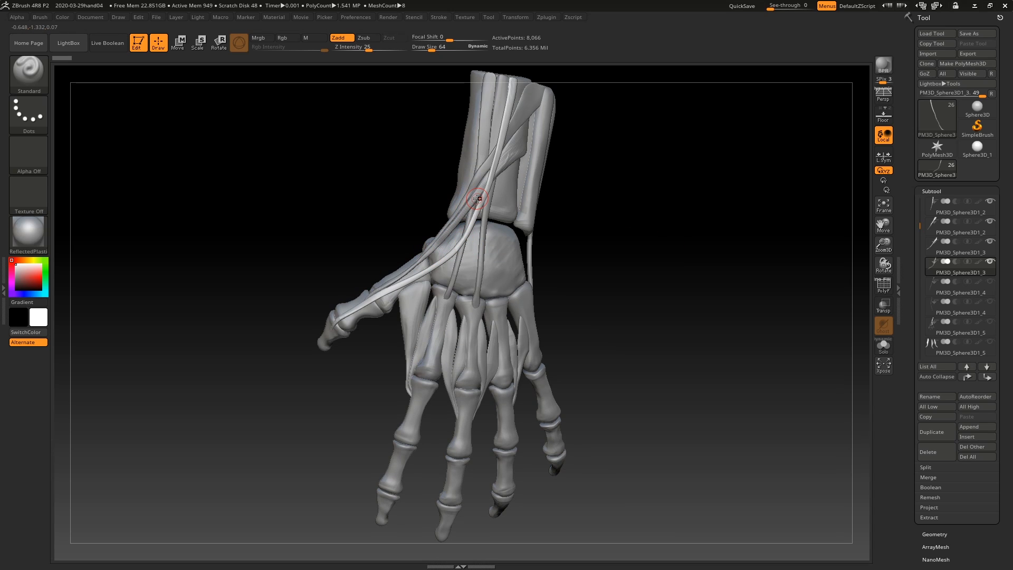
Step: Show the extensor tendon running from the forearm to the index fingertip and make it the active subtool
{"action": "left_click", "coordinate": [992, 282]}
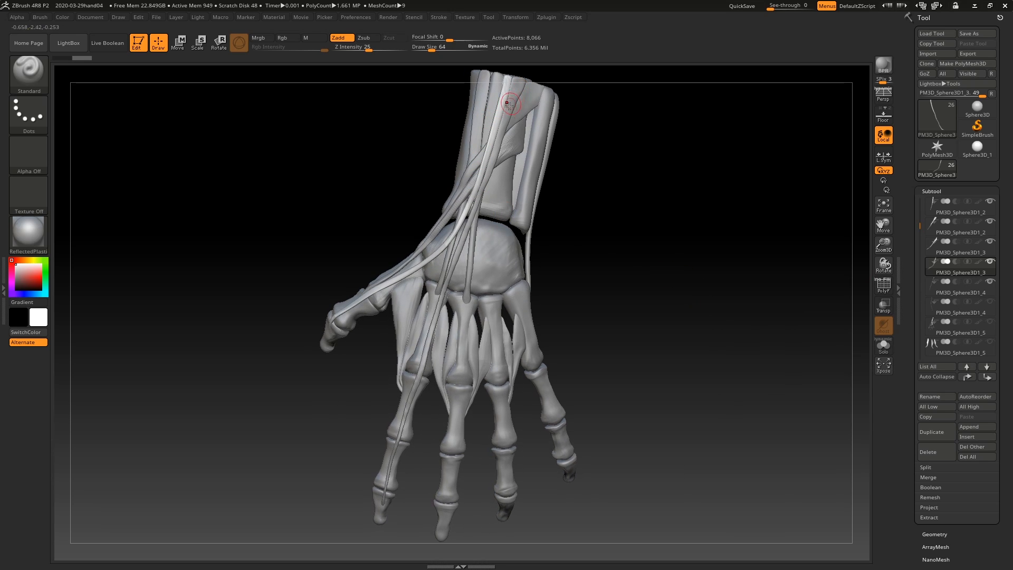
{"action": "mouse_move", "coordinate": [936, 288]}
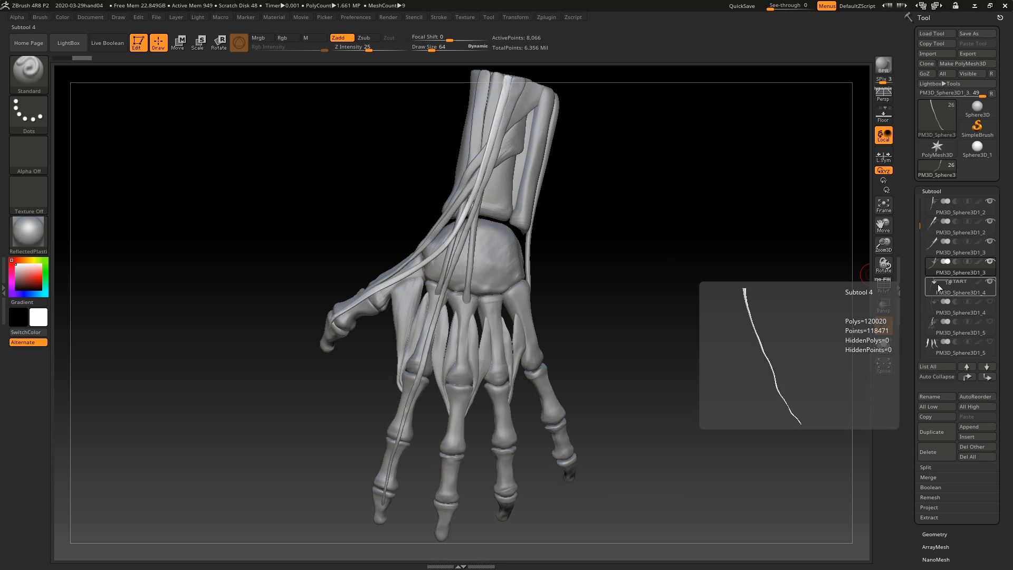
{"action": "left_click", "coordinate": [930, 289]}
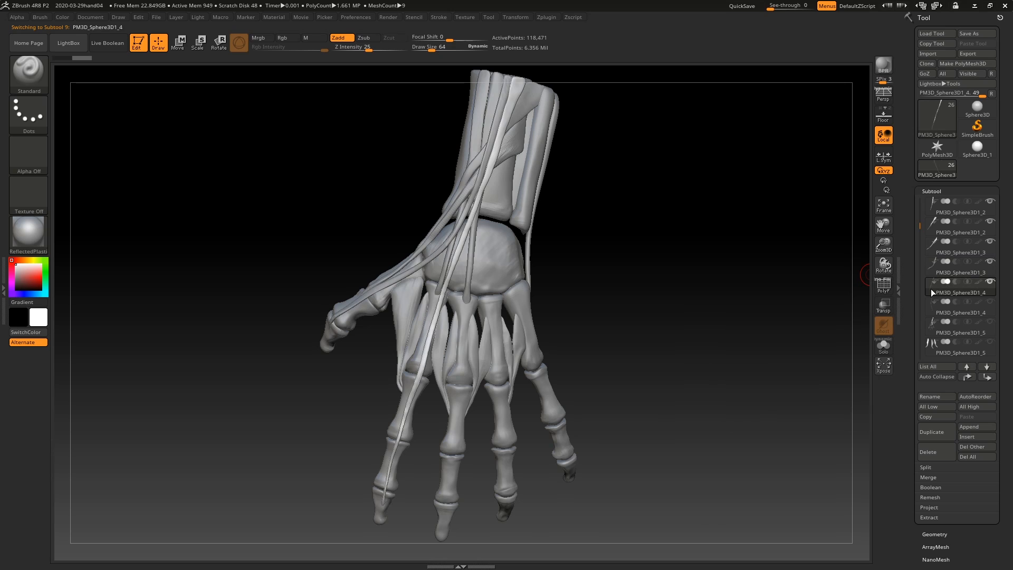
{"action": "left_click_drag", "start_coordinate": [657, 236], "coordinate": [648, 231]}
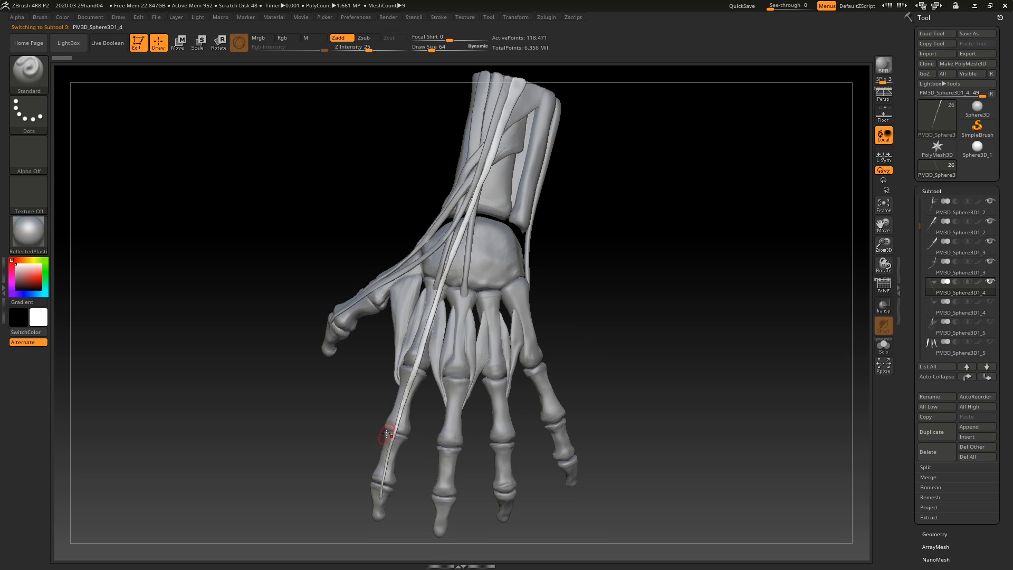
Step: Show the little finger extensor, make it the active subtool and inspect it from the ulnar side
{"action": "left_click", "coordinate": [990, 304]}
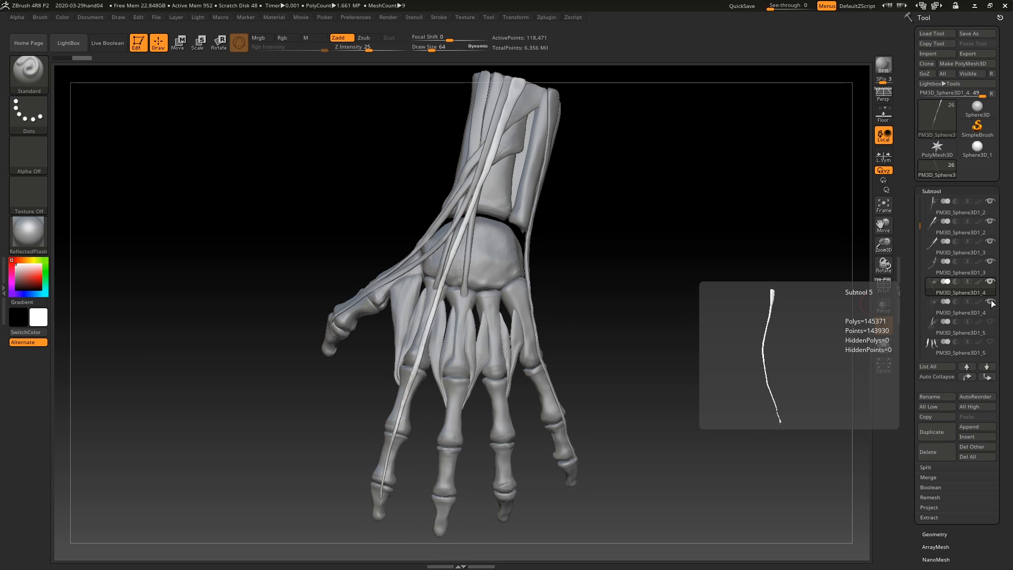
{"action": "left_click", "coordinate": [929, 306]}
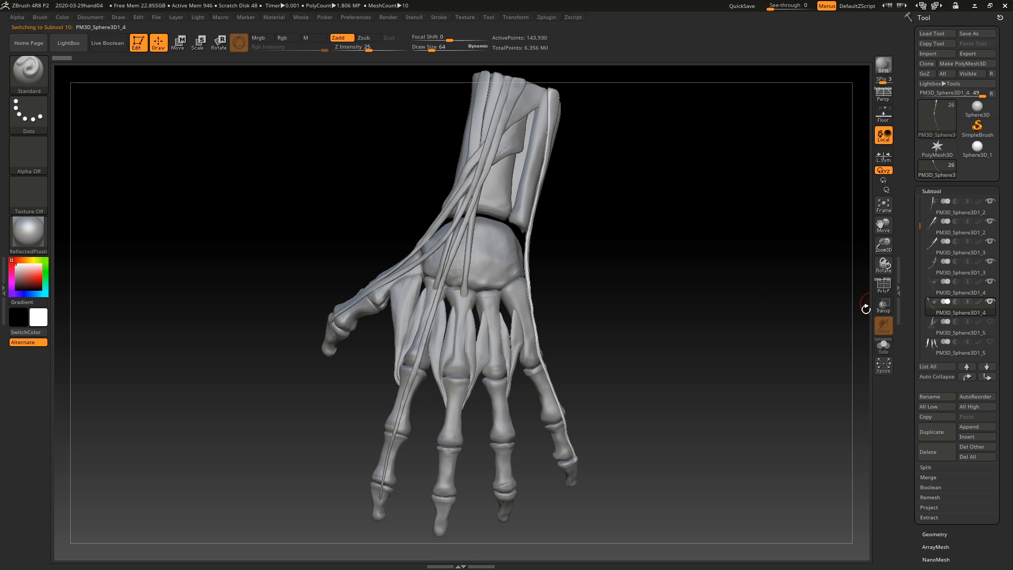
{"action": "left_click_drag", "start_coordinate": [693, 284], "coordinate": [675, 289]}
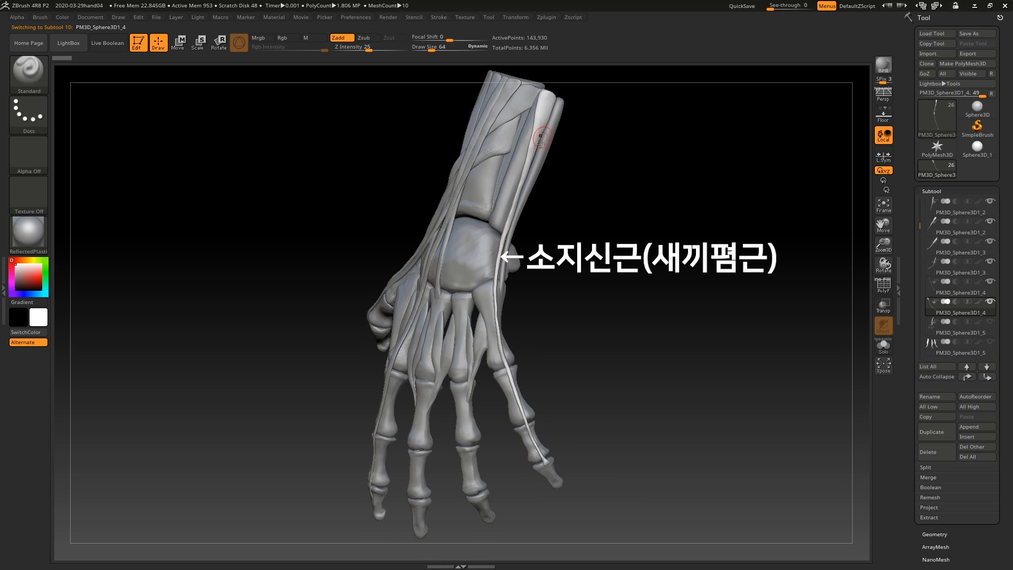
{"action": "left_click_drag", "start_coordinate": [653, 299], "coordinate": [686, 294]}
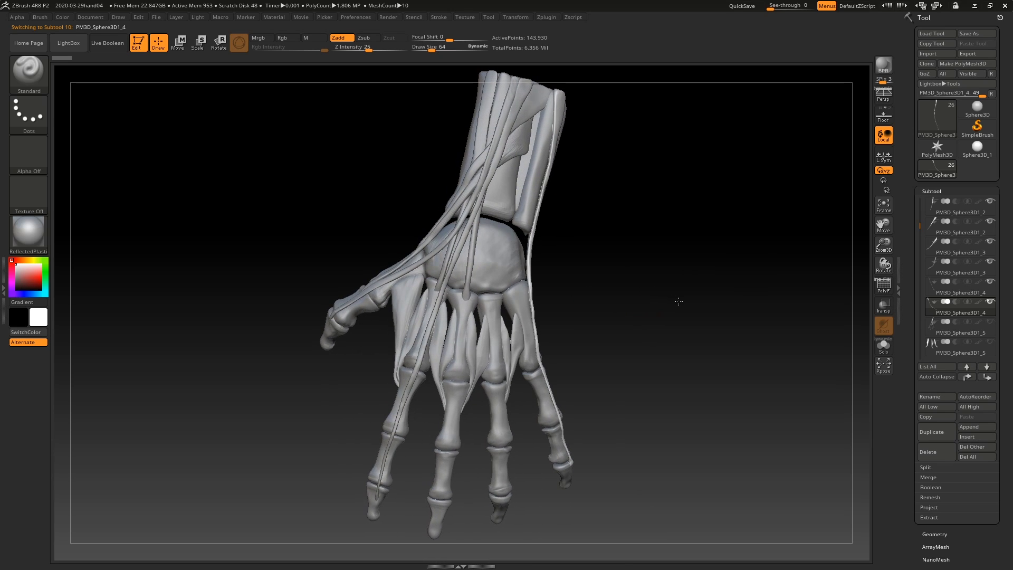
Step: Show the branching common finger extensor on the back of the hand, make it the active subtool and examine its tendons
{"action": "left_click", "coordinate": [990, 322]}
{"action": "mouse_move", "coordinate": [927, 310]}
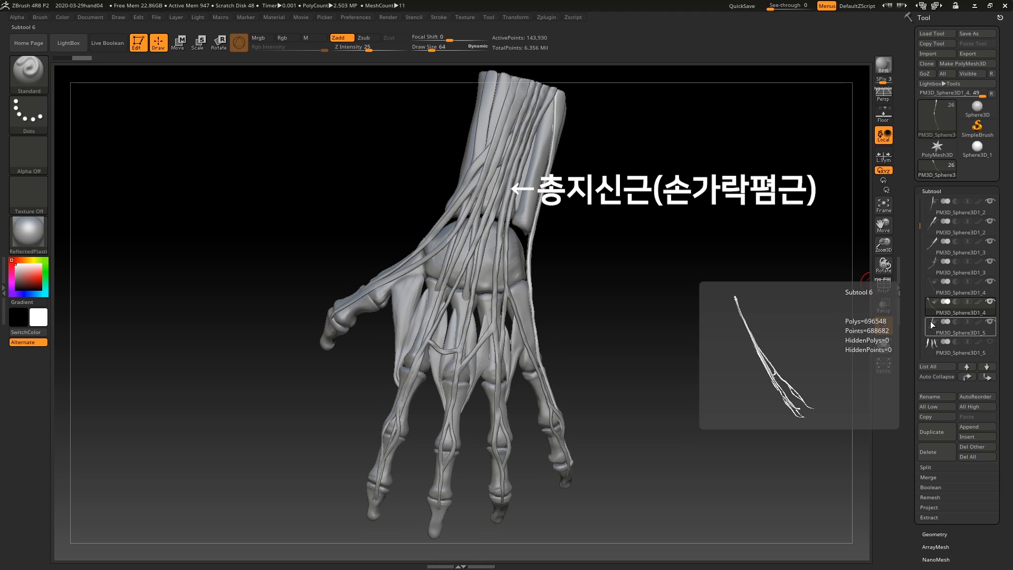
{"action": "left_click", "coordinate": [934, 327]}
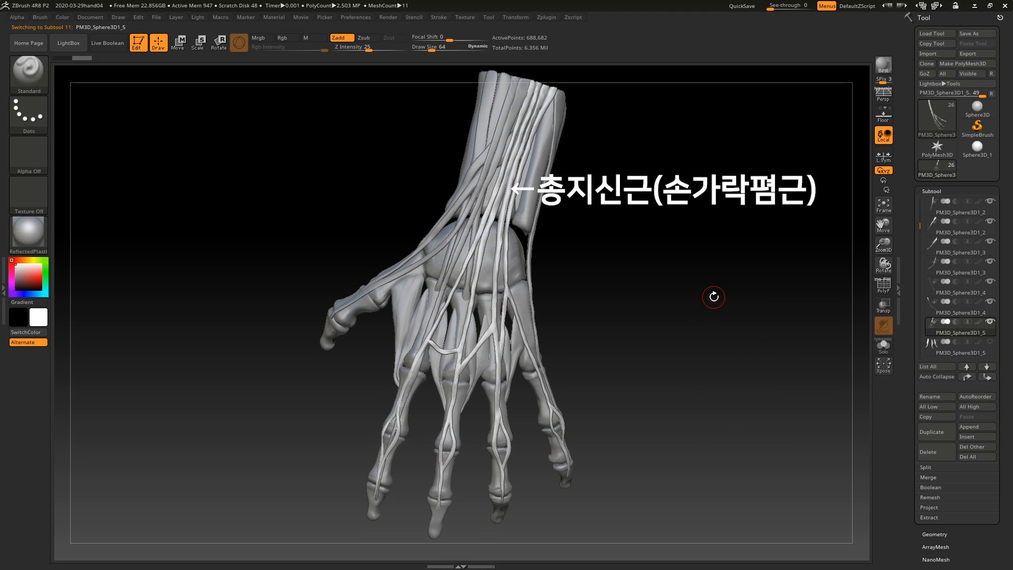
{"action": "mouse_move", "coordinate": [574, 311]}
{"action": "left_mouse_down"}
{"action": "mouse_move", "coordinate": [606, 293]}
{"action": "mouse_move", "coordinate": [597, 318]}
{"action": "left_mouse_up"}
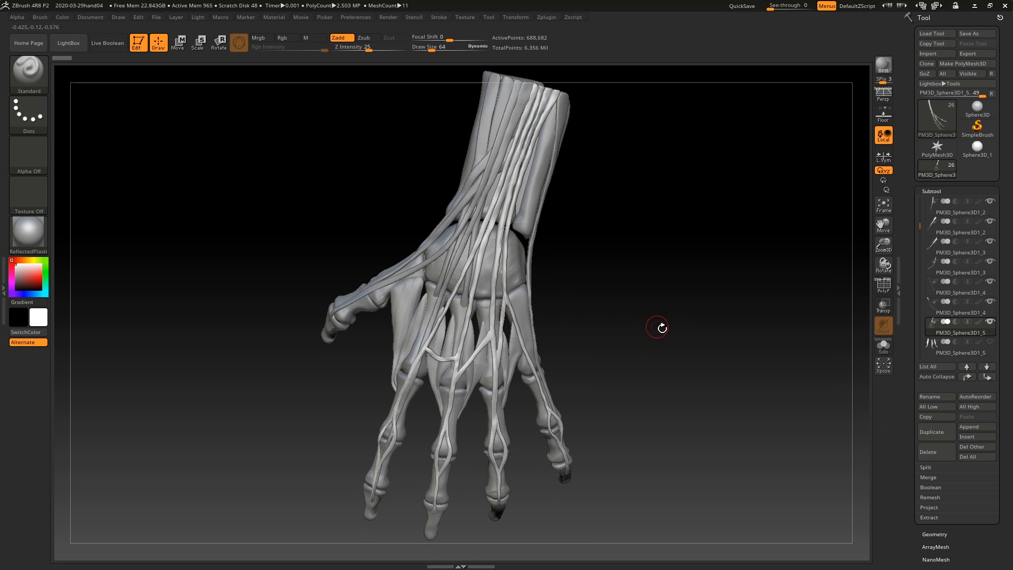
{"action": "left_click_drag", "start_coordinate": [662, 327], "coordinate": [678, 296]}
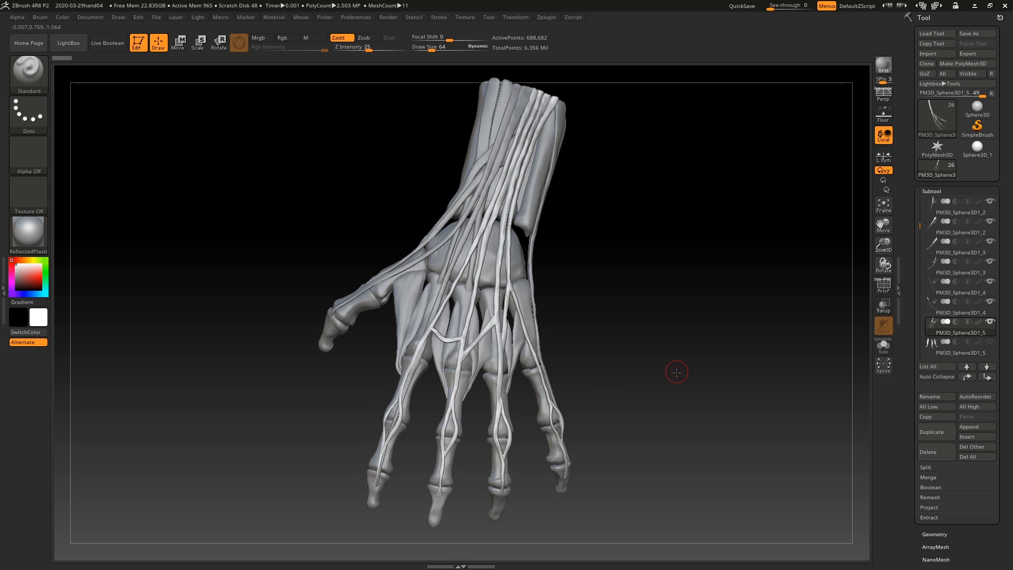
{"action": "left_click_drag", "start_coordinate": [676, 373], "coordinate": [670, 393]}
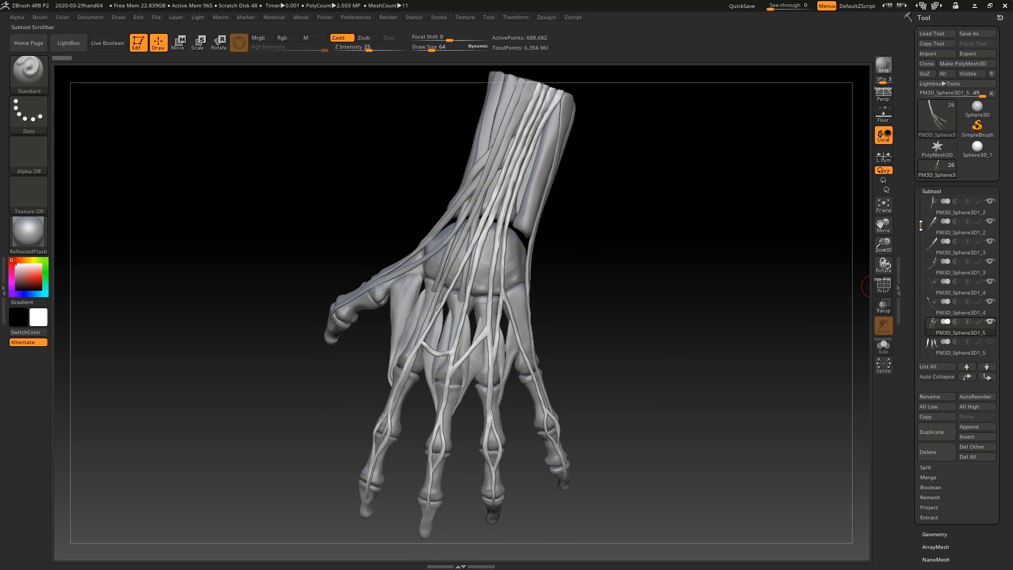
Step: Turn the hand to its palm side, show the palmar interosseous muscles and make them the active subtool
{"action": "left_click_drag", "start_coordinate": [920, 225], "coordinate": [920, 243]}
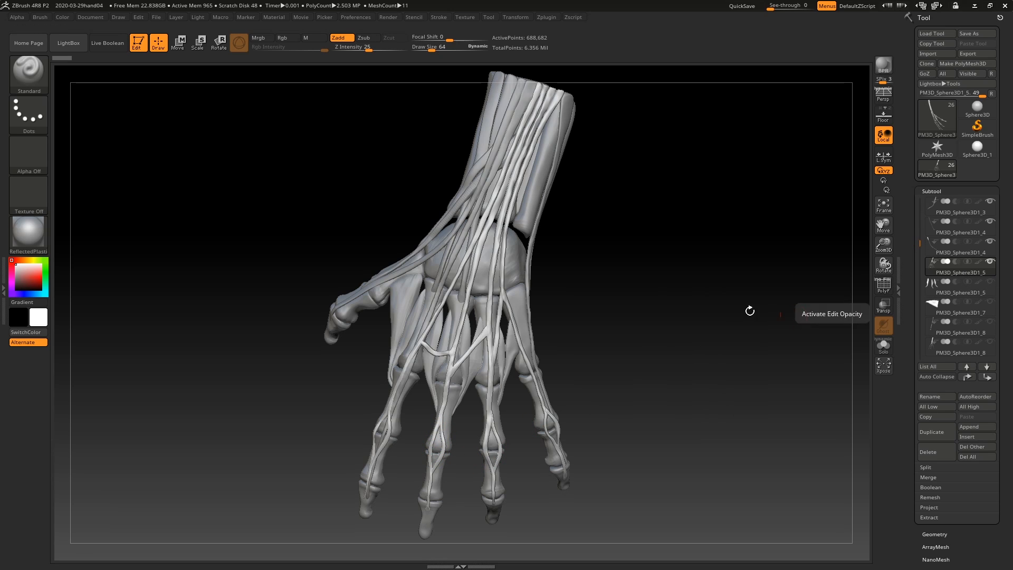
{"action": "left_click_drag", "start_coordinate": [702, 310], "coordinate": [604, 294]}
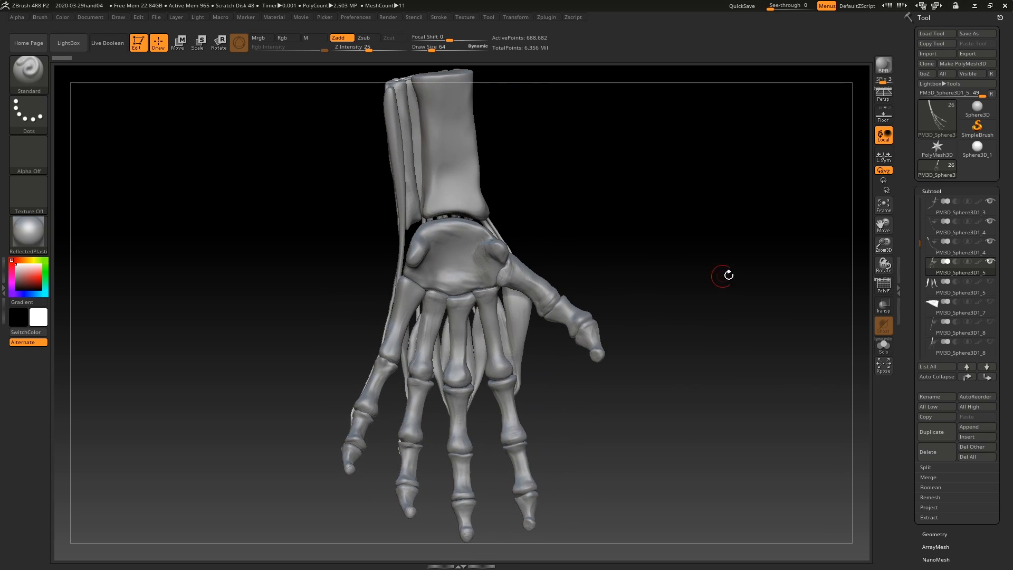
{"action": "mouse_move", "coordinate": [992, 284]}
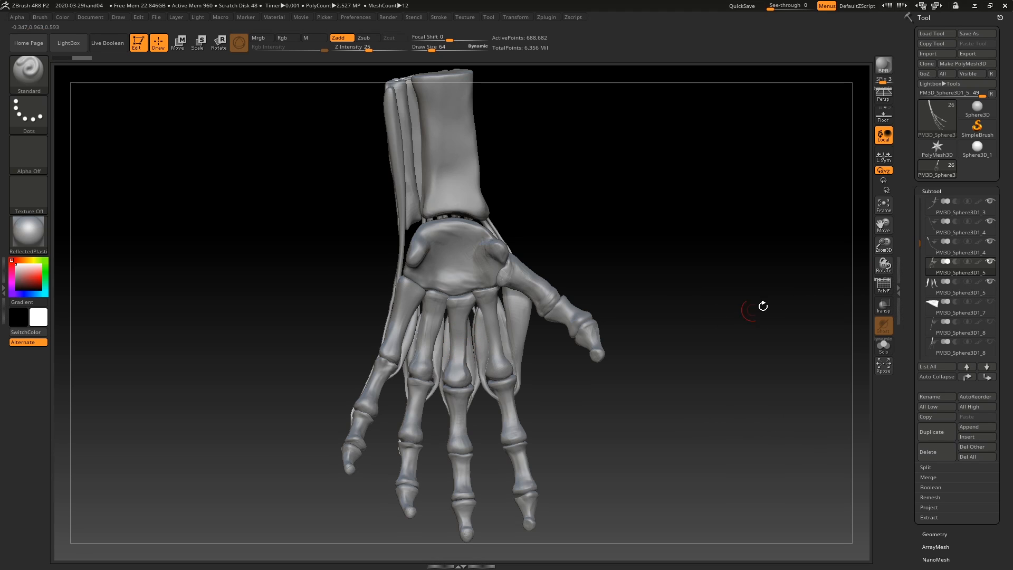
{"action": "left_click", "coordinate": [929, 290]}
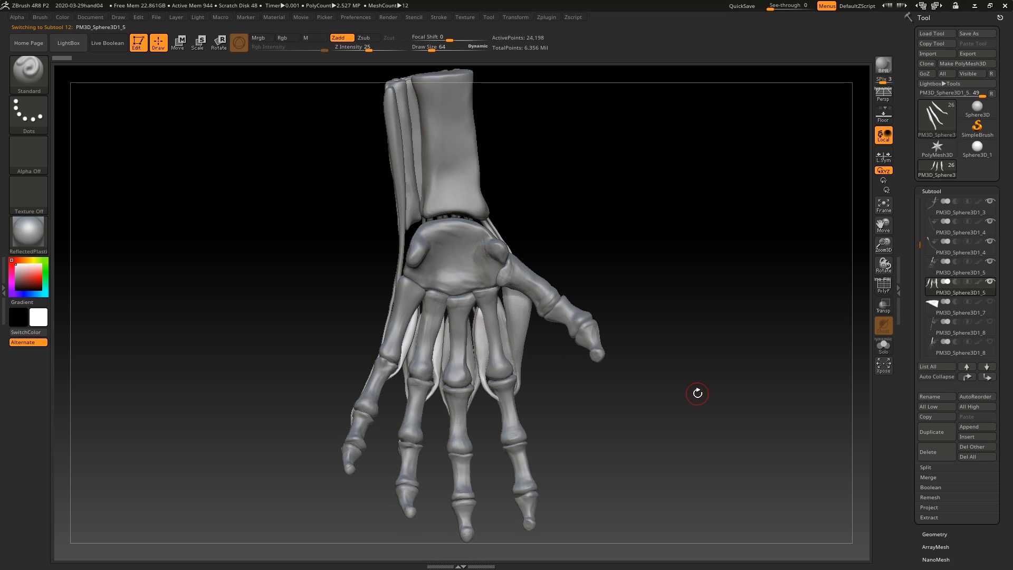
{"action": "left_click_drag", "start_coordinate": [696, 393], "coordinate": [691, 387]}
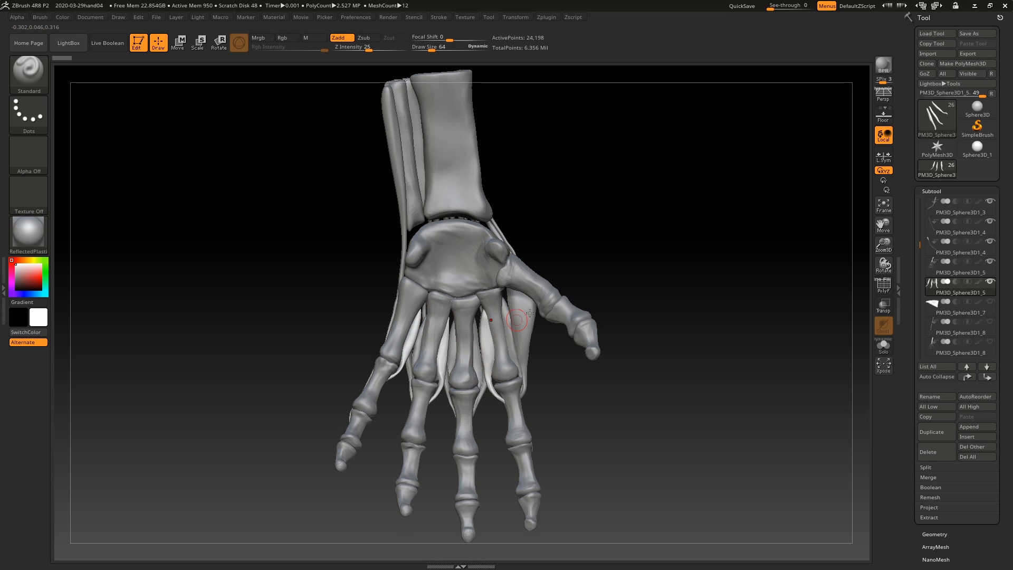
{"action": "left_click_drag", "start_coordinate": [674, 255], "coordinate": [681, 267]}
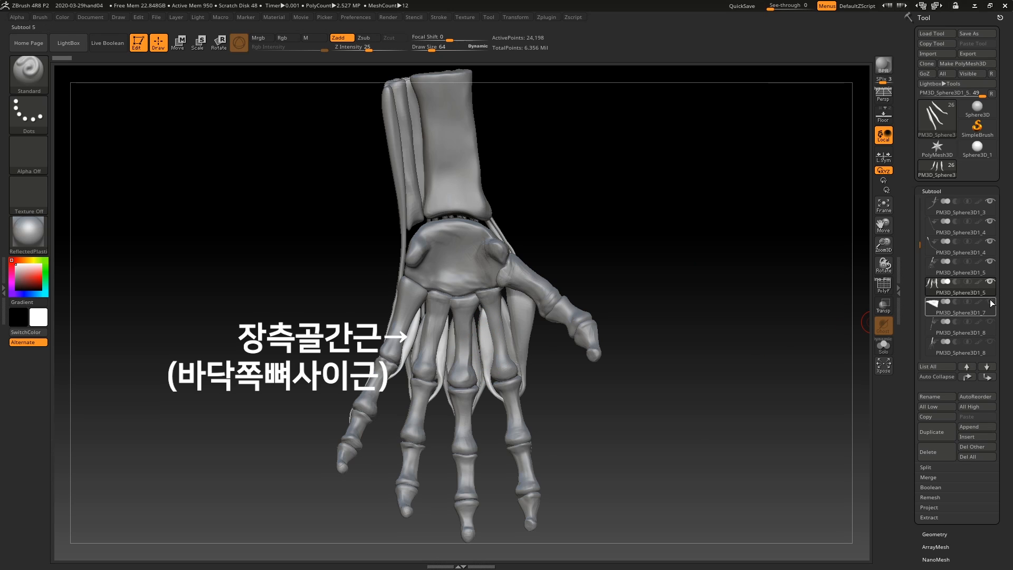
Step: Show the fan-shaped thumb adductor across the palm, make it the active subtool and inspect it from both sides of the hand
{"action": "mouse_move", "coordinate": [991, 303]}
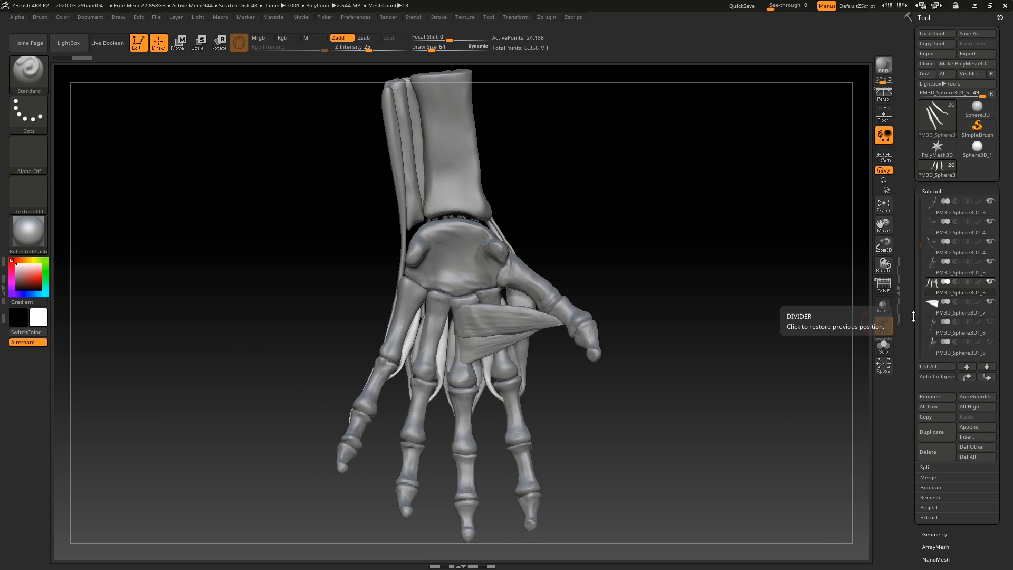
{"action": "left_click", "coordinate": [929, 311]}
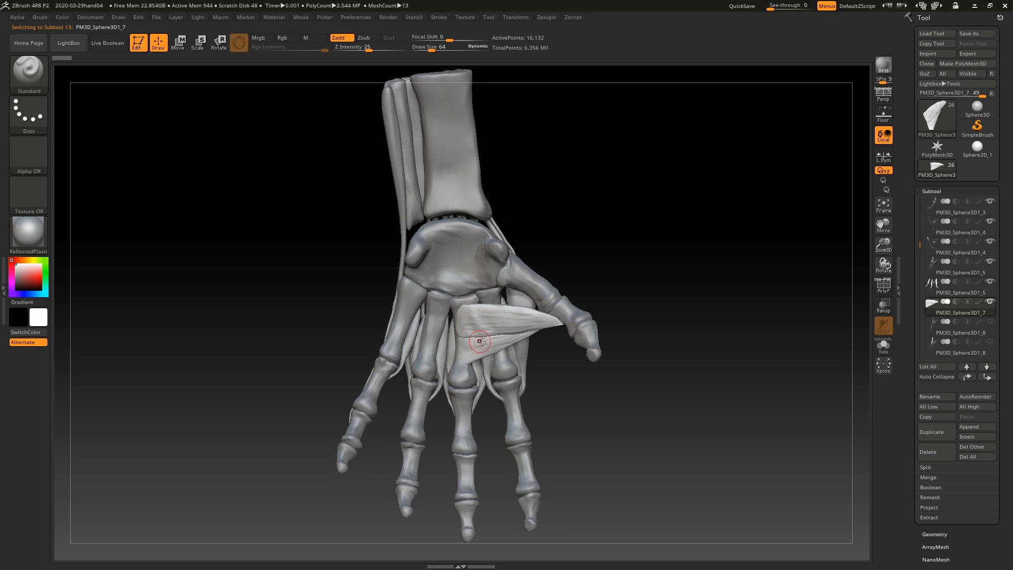
{"action": "left_click_drag", "start_coordinate": [721, 323], "coordinate": [591, 342]}
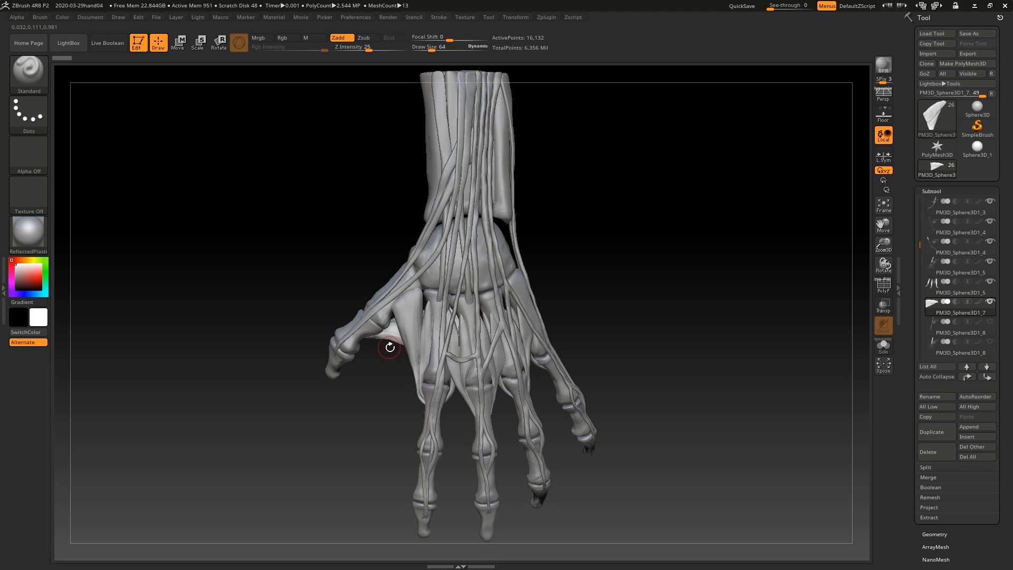
{"action": "left_click_drag", "start_coordinate": [567, 269], "coordinate": [665, 259]}
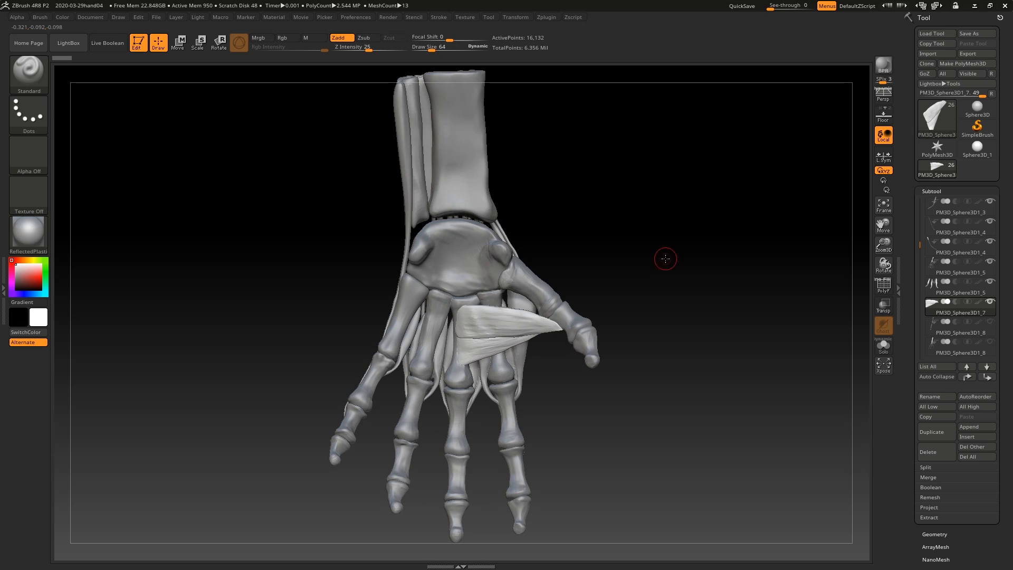
Step: Show the radial wrist flexor and the deep finger flexor on the palm side, making each the active subtool in turn
{"action": "left_click", "coordinate": [991, 321]}
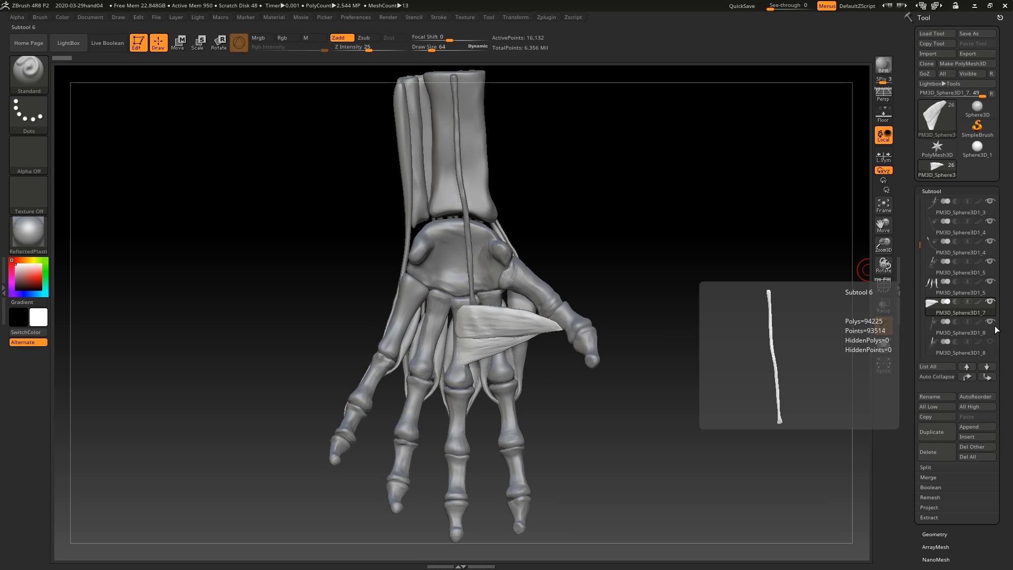
{"action": "left_click", "coordinate": [928, 328]}
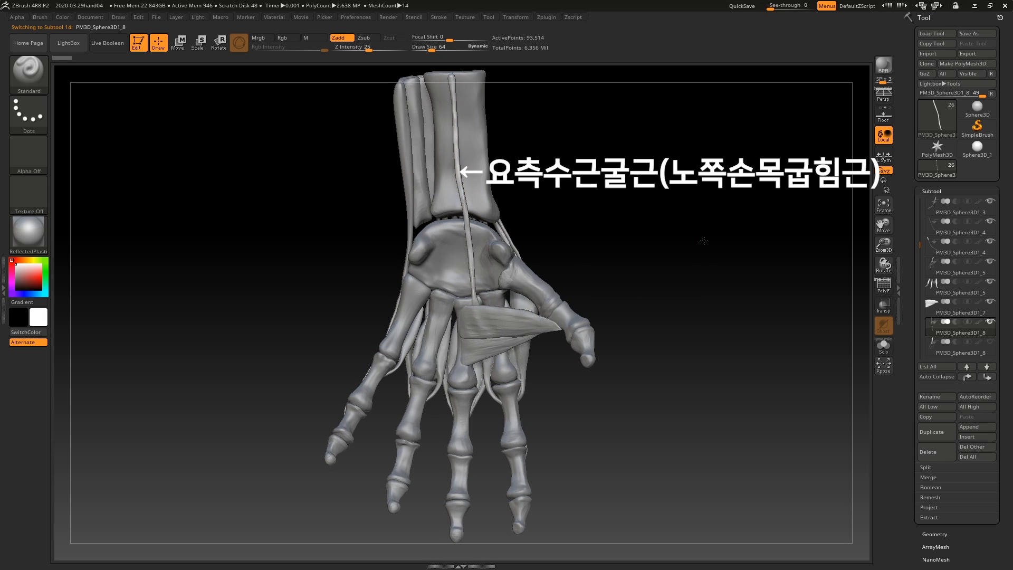
{"action": "scroll", "coordinate": [928, 300], "scroll_direction": "down", "scroll_amount": 3}
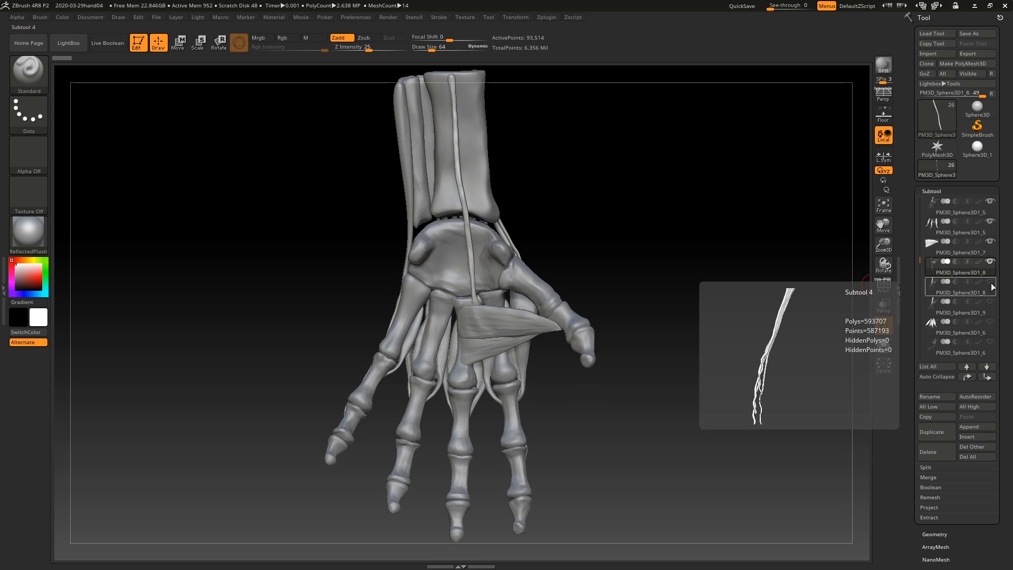
{"action": "left_click", "coordinate": [990, 283]}
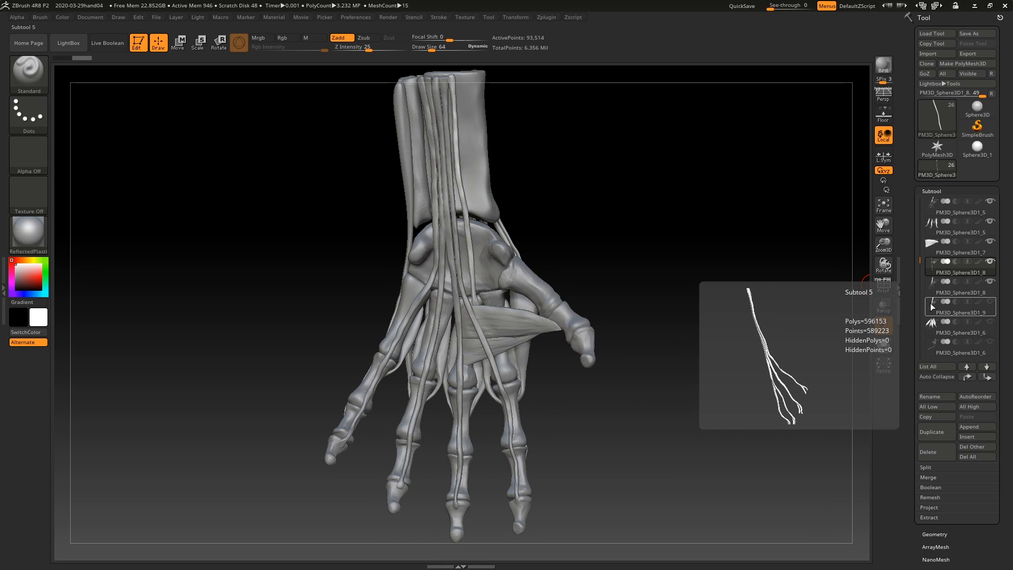
{"action": "left_click", "coordinate": [928, 285]}
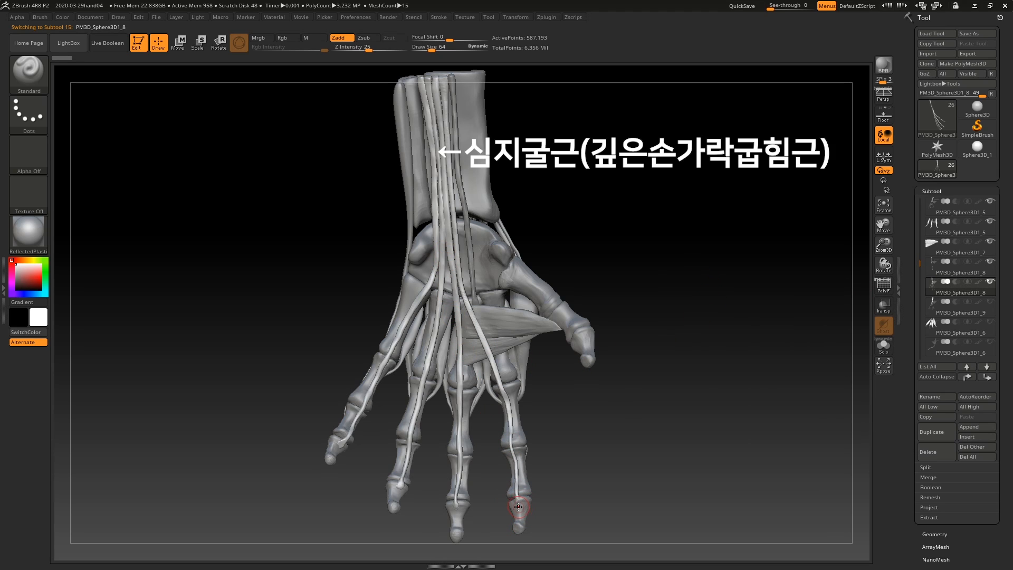
Step: Show the superficial finger flexor with its four branching tendons over the deep flexor and make it the active subtool
{"action": "mouse_move", "coordinate": [991, 305]}
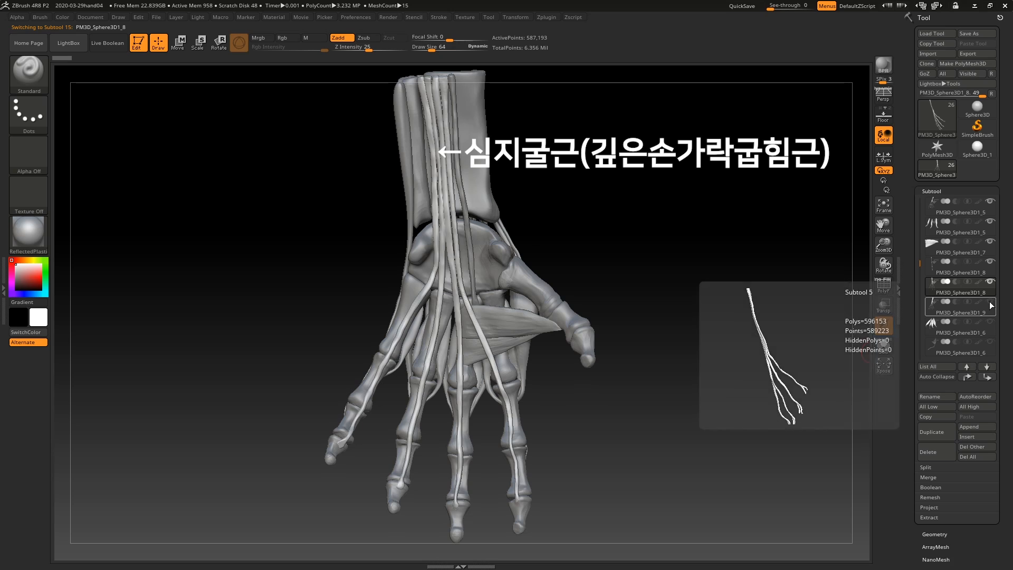
{"action": "scroll", "coordinate": [936, 289], "scroll_direction": "down", "scroll_amount": 1}
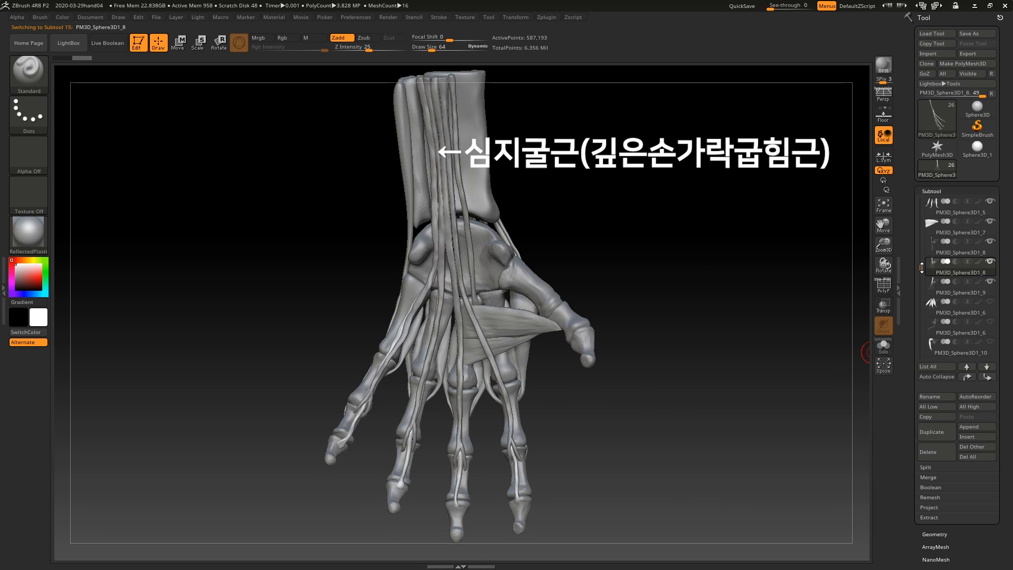
{"action": "left_click", "coordinate": [937, 289]}
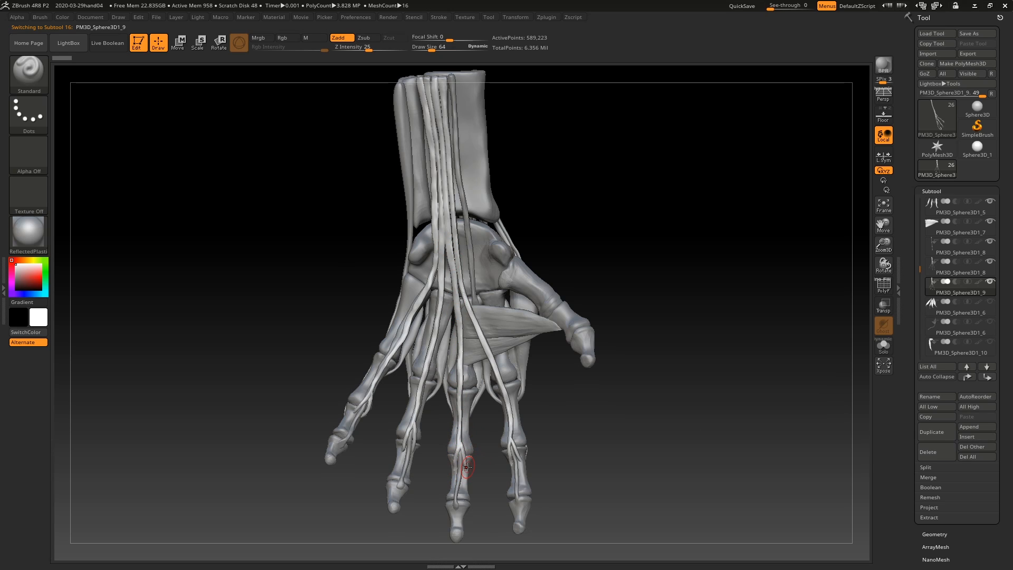
Step: Show the lumbrical muscles between the flexor tendons in the palm and make them the active subtool
{"action": "left_click_drag", "start_coordinate": [920, 270], "coordinate": [923, 278]}
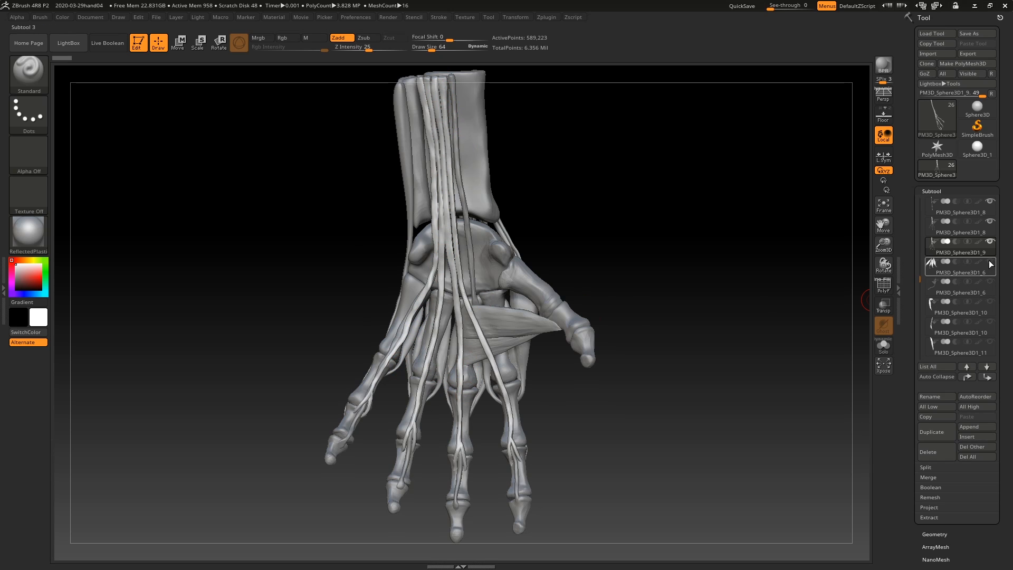
{"action": "mouse_move", "coordinate": [992, 266]}
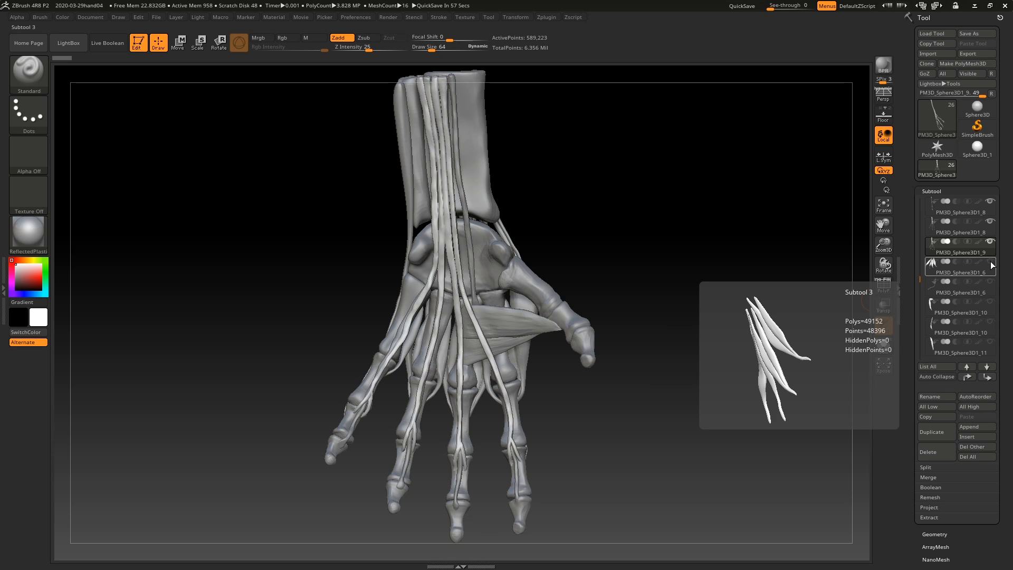
{"action": "left_click", "coordinate": [991, 262]}
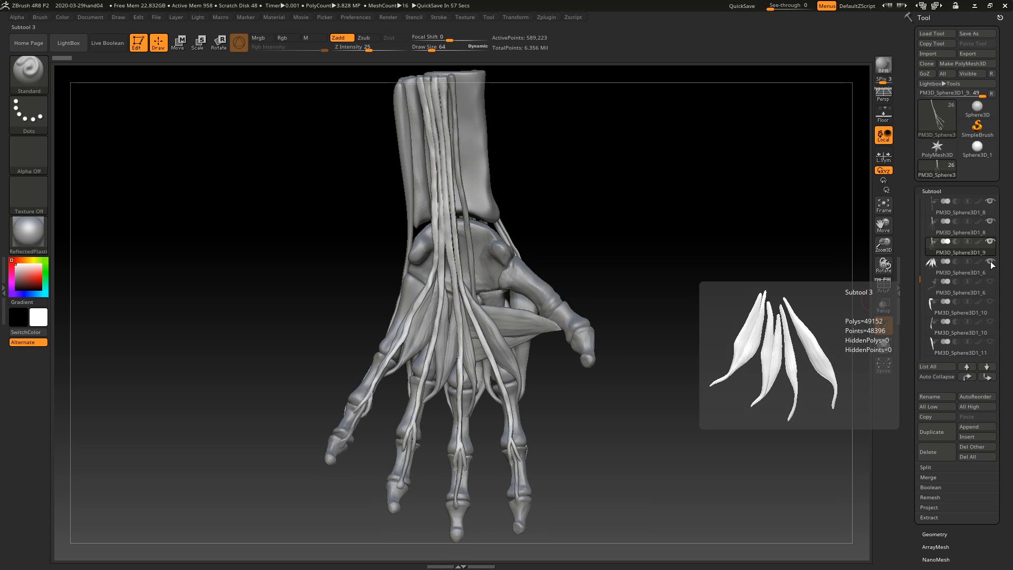
{"action": "left_click", "coordinate": [928, 268]}
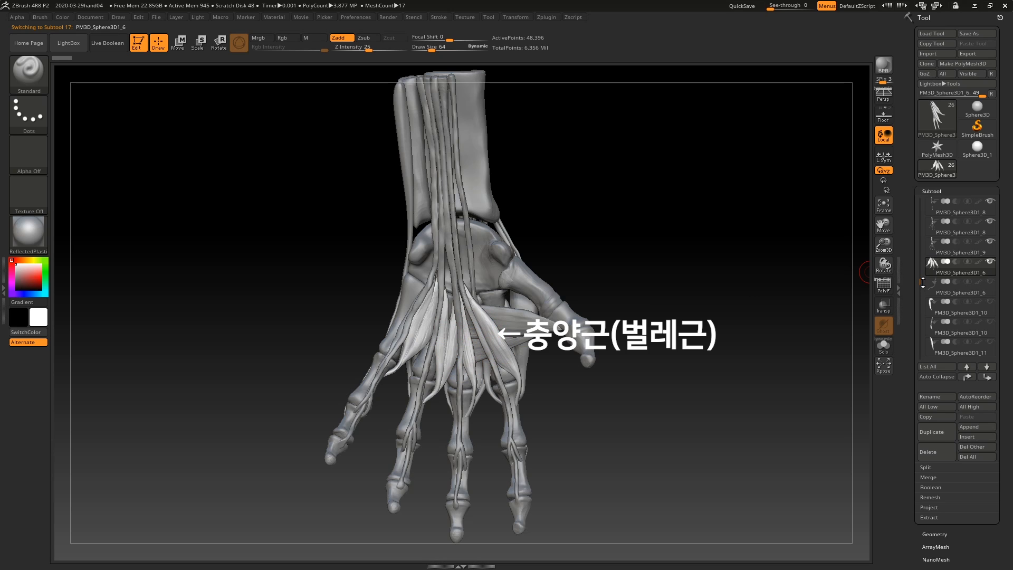
Step: Show the long thumb flexor running from the forearm to the thumb, make it the active subtool and tilt the hand slightly
{"action": "scroll", "coordinate": [922, 283], "scroll_direction": "down", "scroll_amount": 1}
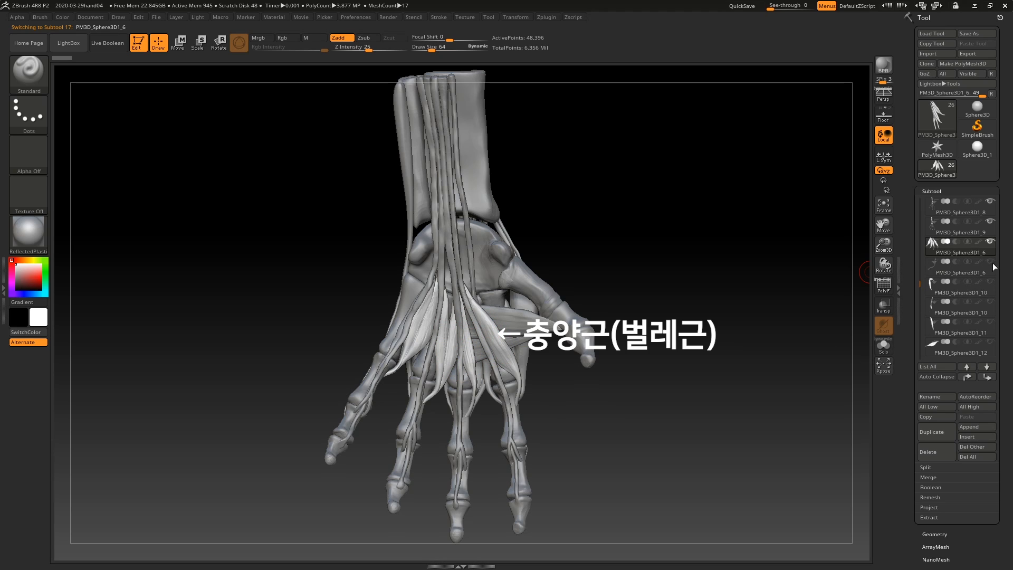
{"action": "mouse_move", "coordinate": [993, 263]}
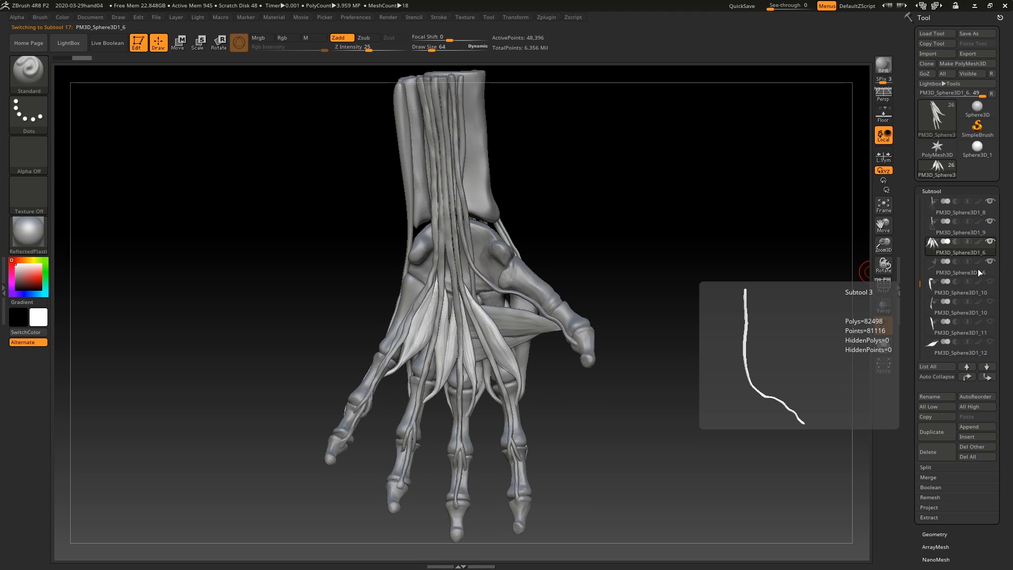
{"action": "left_click", "coordinate": [930, 267]}
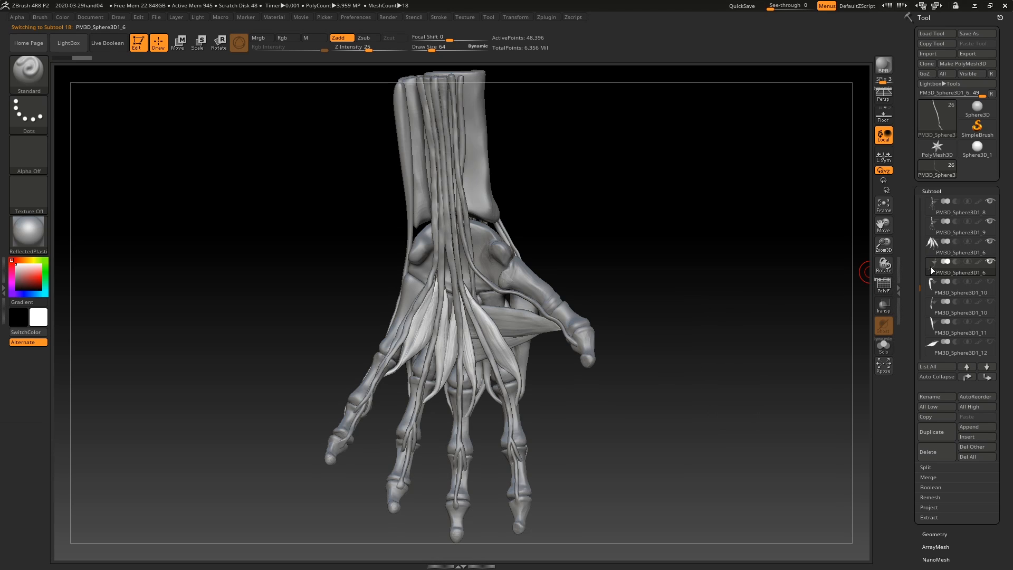
{"action": "left_click_drag", "start_coordinate": [674, 237], "coordinate": [679, 229]}
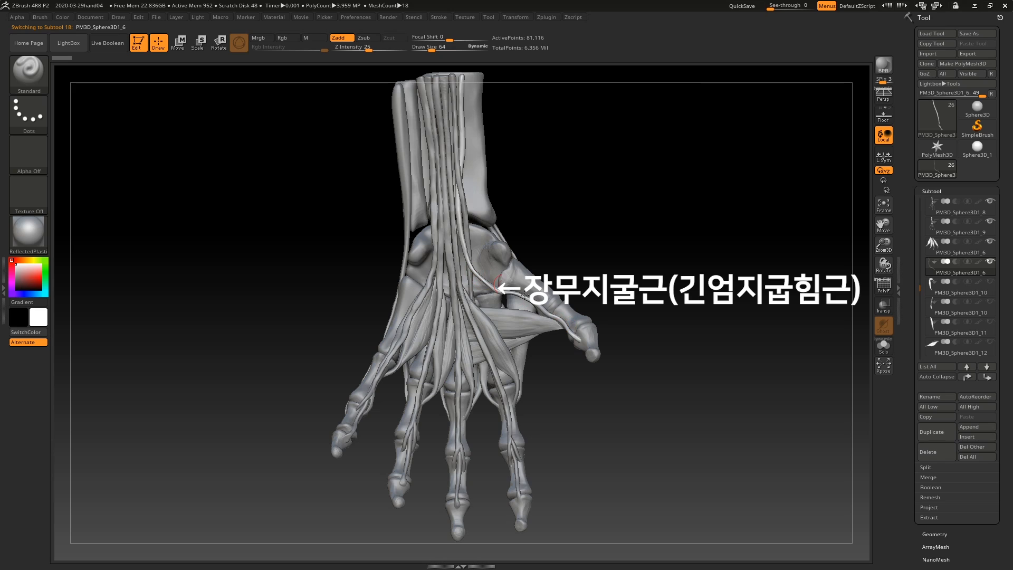
Step: Show the arched opposing muscles of the thumb and little finger, make them the active subtool and inspect them from several angles
{"action": "mouse_move", "coordinate": [993, 283]}
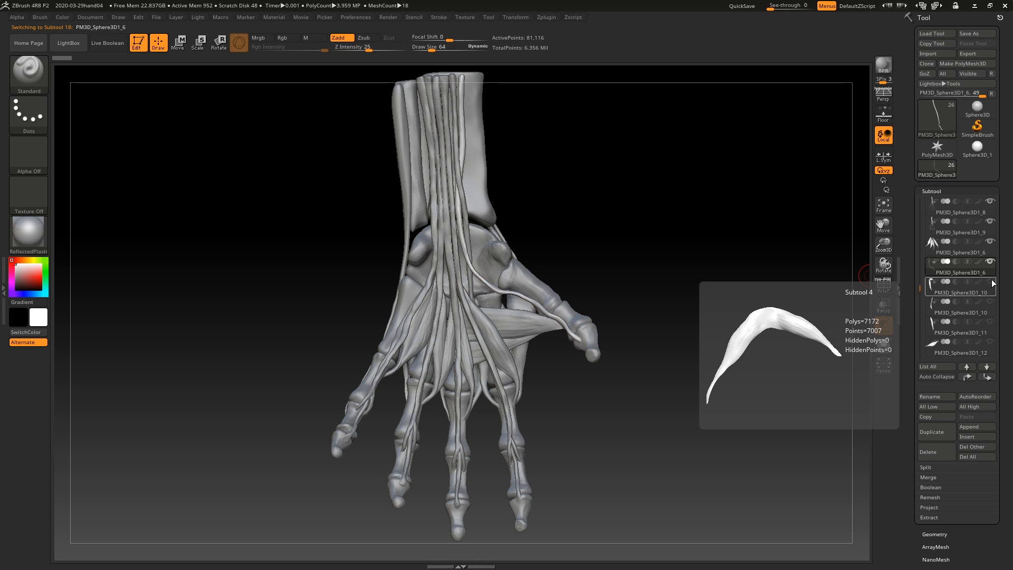
{"action": "left_click", "coordinate": [992, 283]}
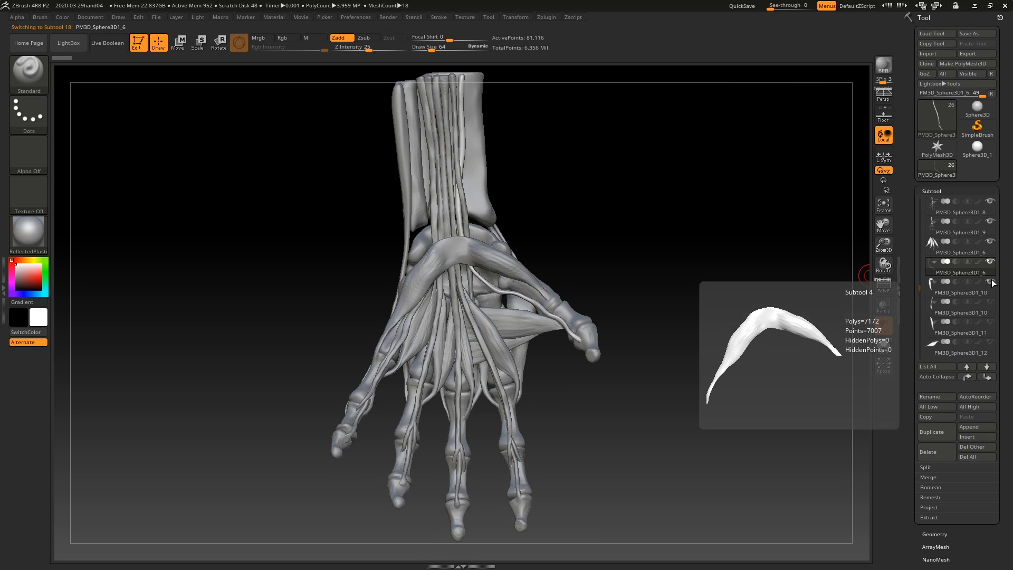
{"action": "left_click", "coordinate": [930, 294]}
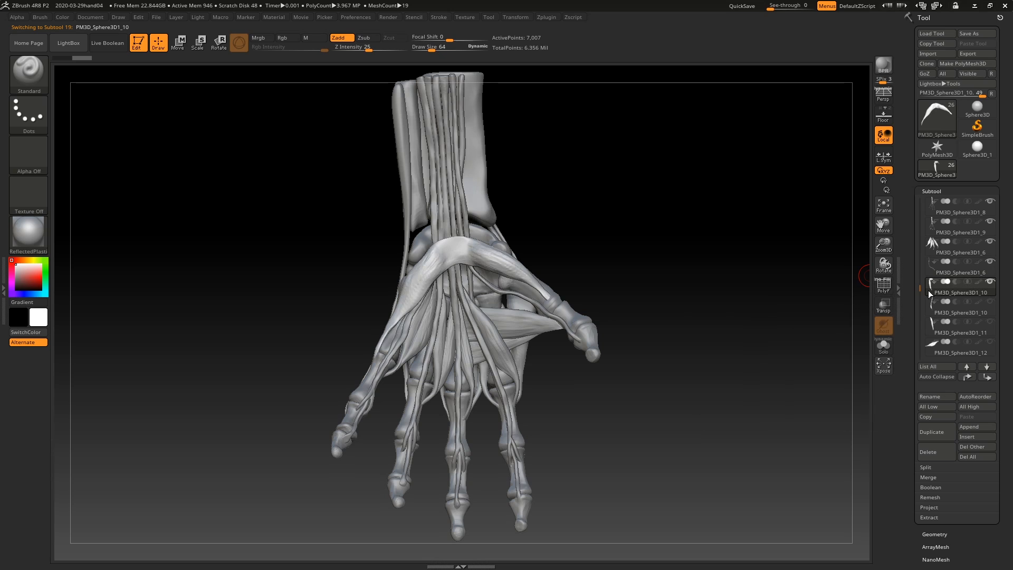
{"action": "mouse_move", "coordinate": [723, 260]}
{"action": "left_mouse_down"}
{"action": "mouse_move", "coordinate": [701, 248]}
{"action": "mouse_move", "coordinate": [710, 265]}
{"action": "mouse_move", "coordinate": [711, 254]}
{"action": "left_mouse_up"}
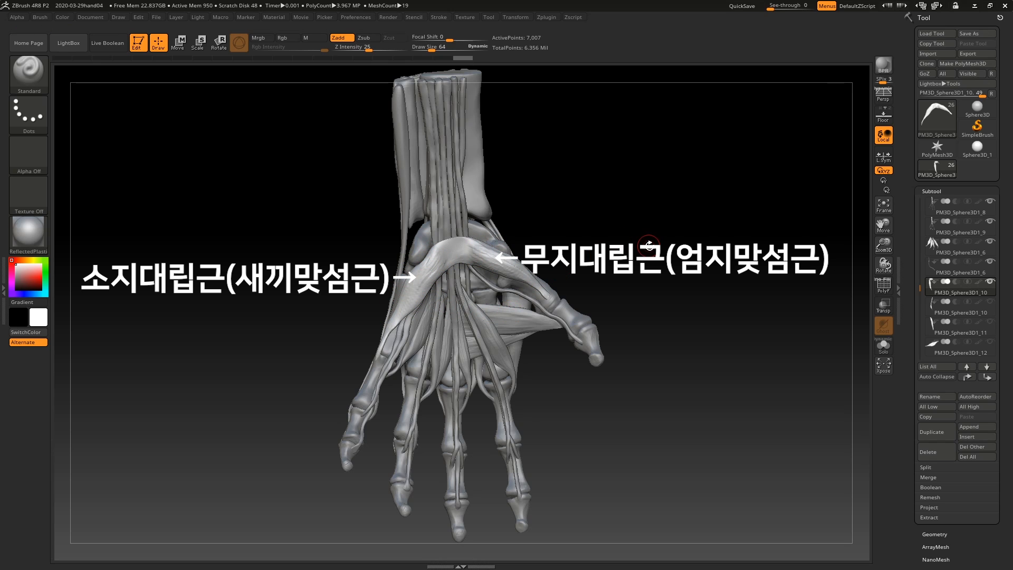
{"action": "left_click_drag", "start_coordinate": [681, 229], "coordinate": [679, 237]}
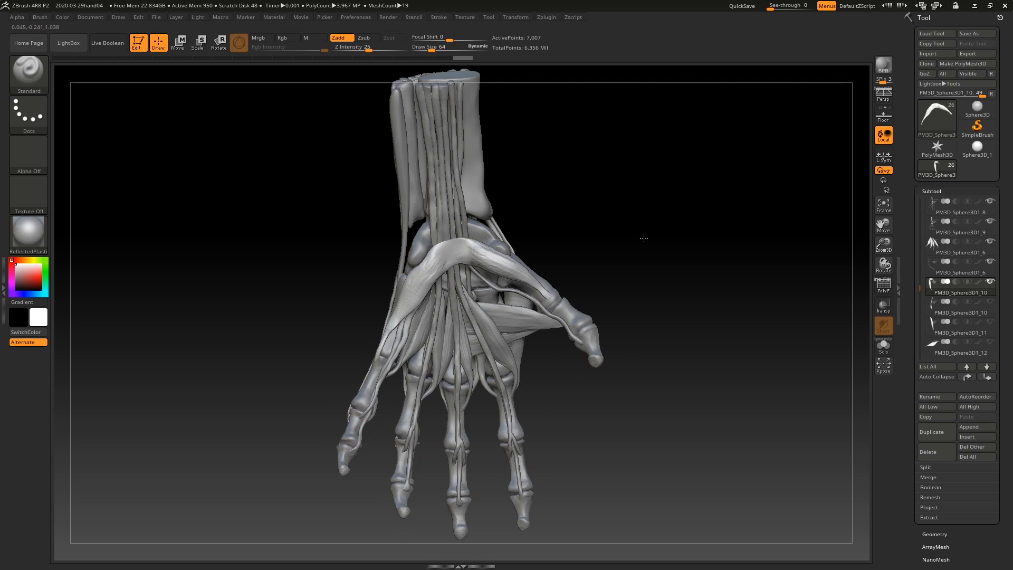
{"action": "left_click_drag", "start_coordinate": [642, 235], "coordinate": [652, 231]}
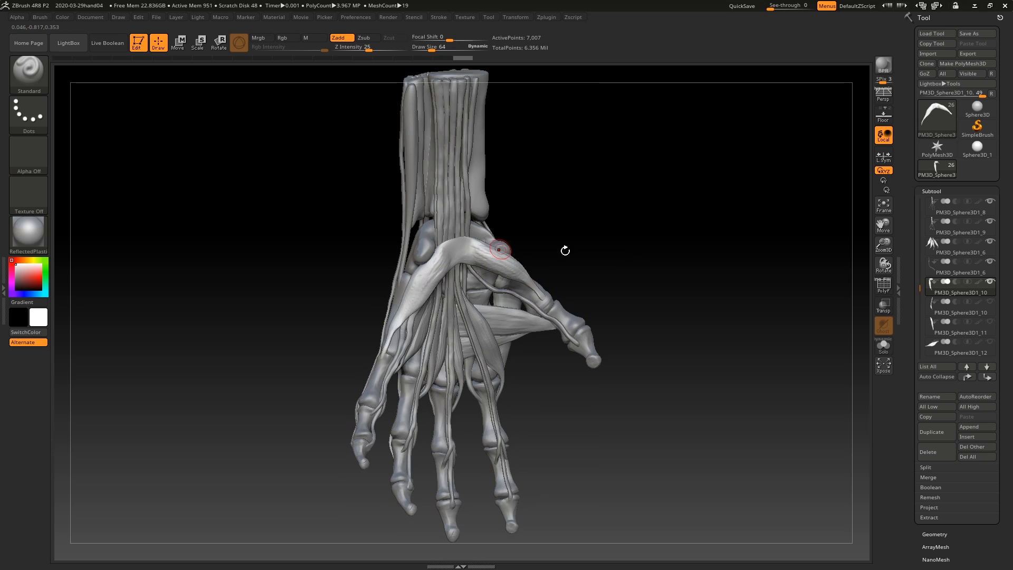
{"action": "left_click_drag", "start_coordinate": [563, 251], "coordinate": [617, 280]}
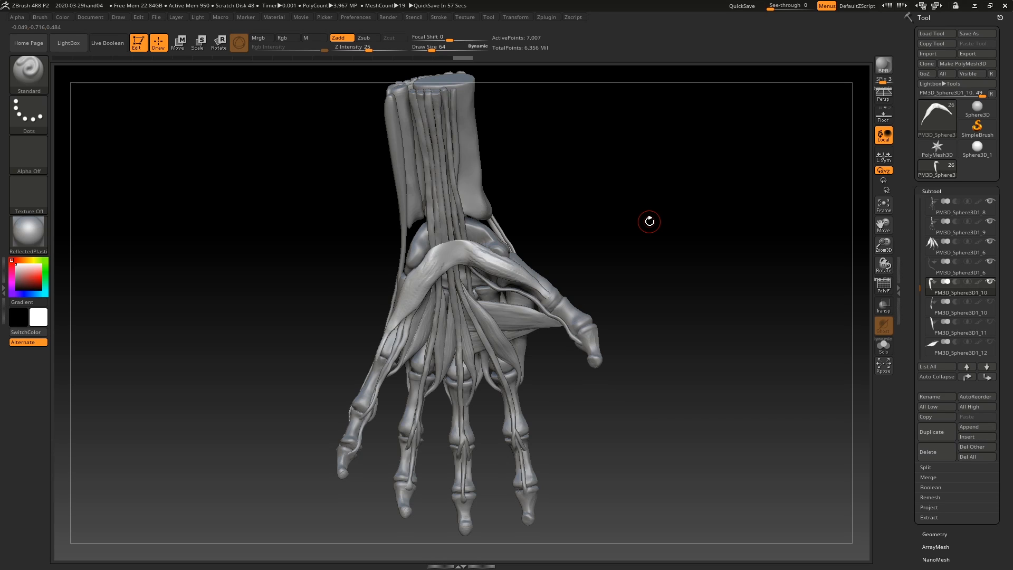
Step: Show the long muscle along the little-finger side of the forearm and palm, and make it the active subtool
{"action": "mouse_move", "coordinate": [992, 303]}
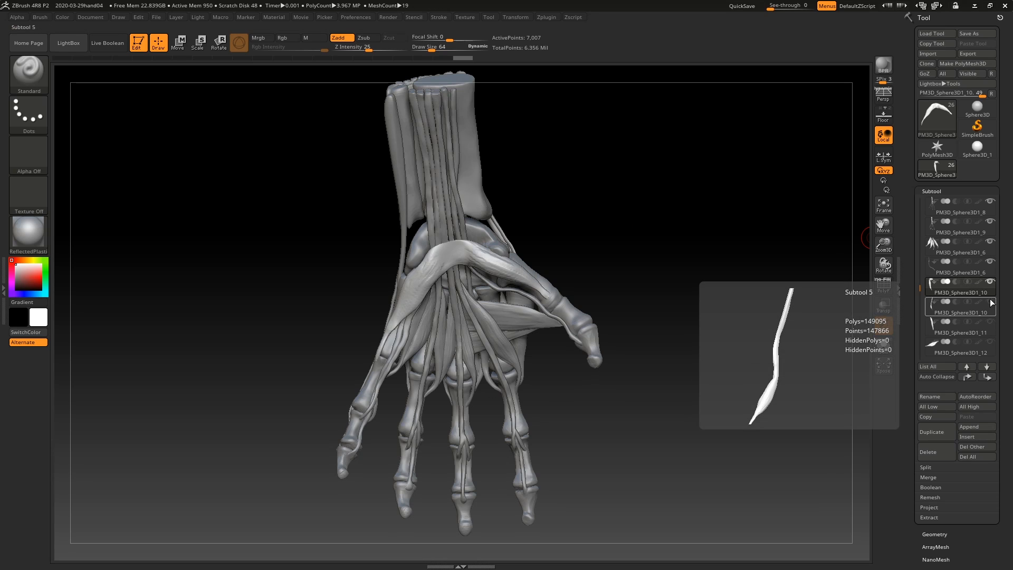
{"action": "left_click", "coordinate": [927, 308]}
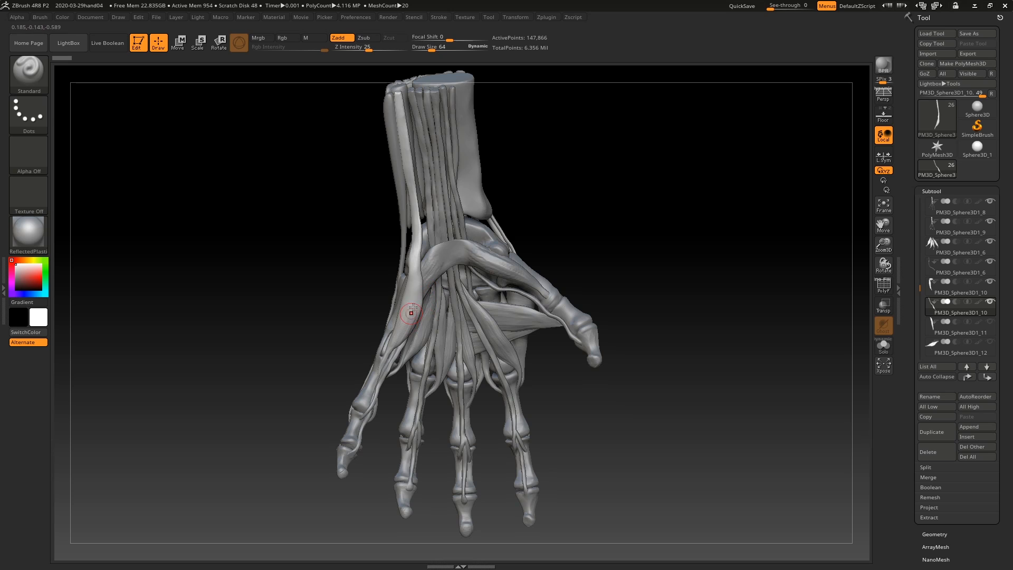
{"action": "left_click_drag", "start_coordinate": [645, 246], "coordinate": [665, 249]}
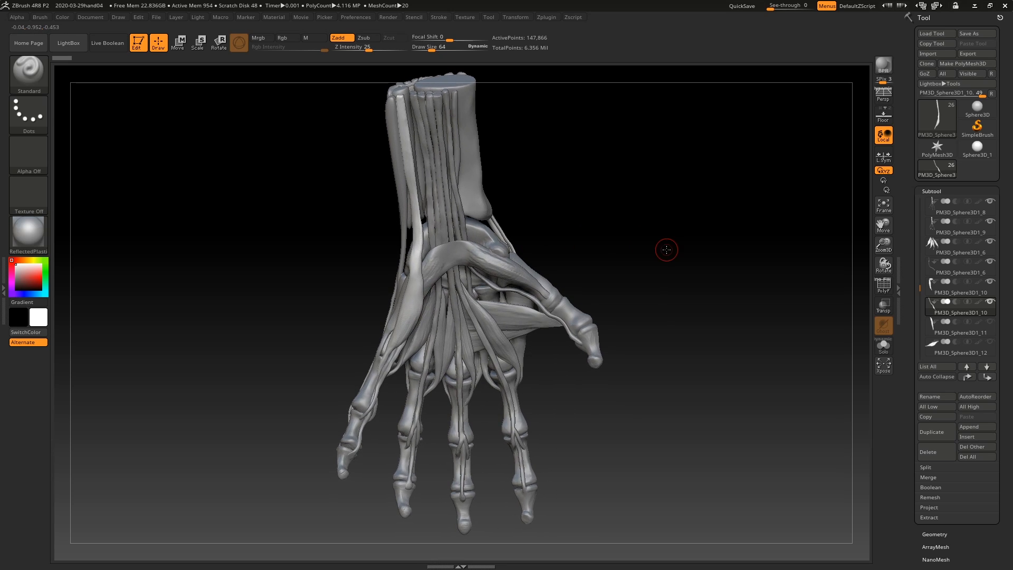
Step: Show the short spindle-shaped muscle PM3D_Sphere3D1_11 at the base of the little finger, make it the active subtool and inspect it from the side
{"action": "mouse_move", "coordinate": [991, 328]}
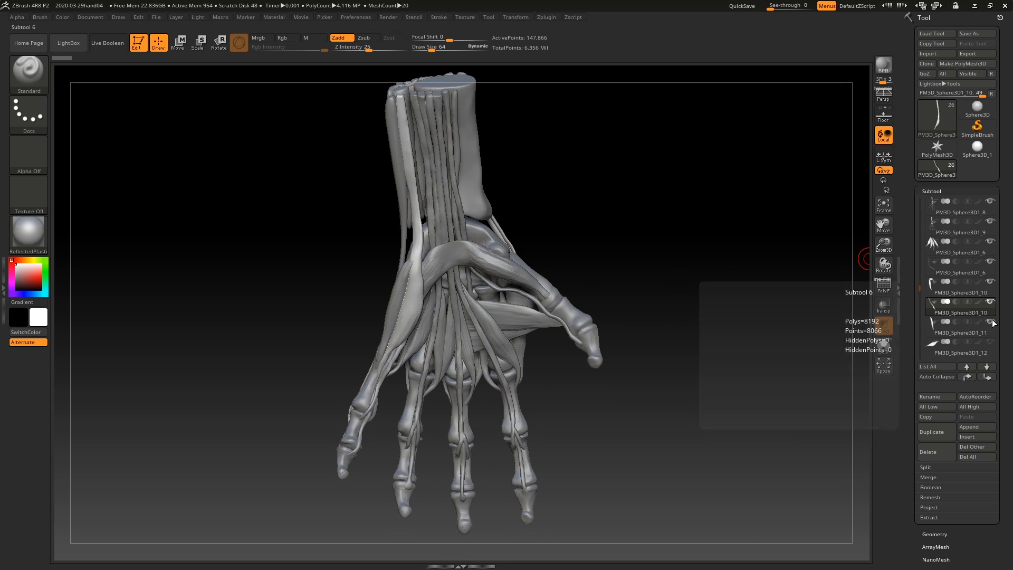
{"action": "left_click", "coordinate": [931, 331]}
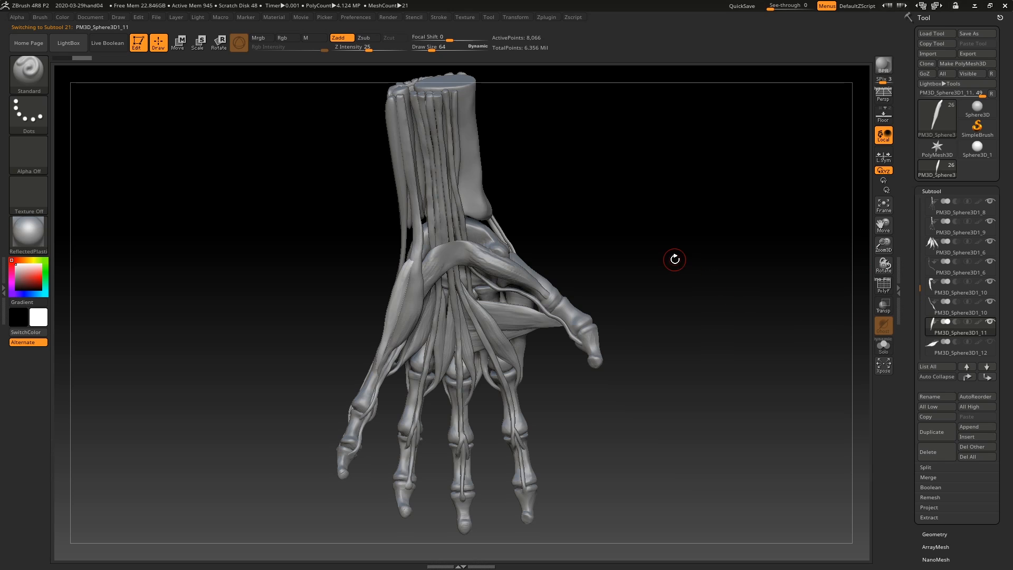
{"action": "left_click_drag", "start_coordinate": [671, 260], "coordinate": [694, 257]}
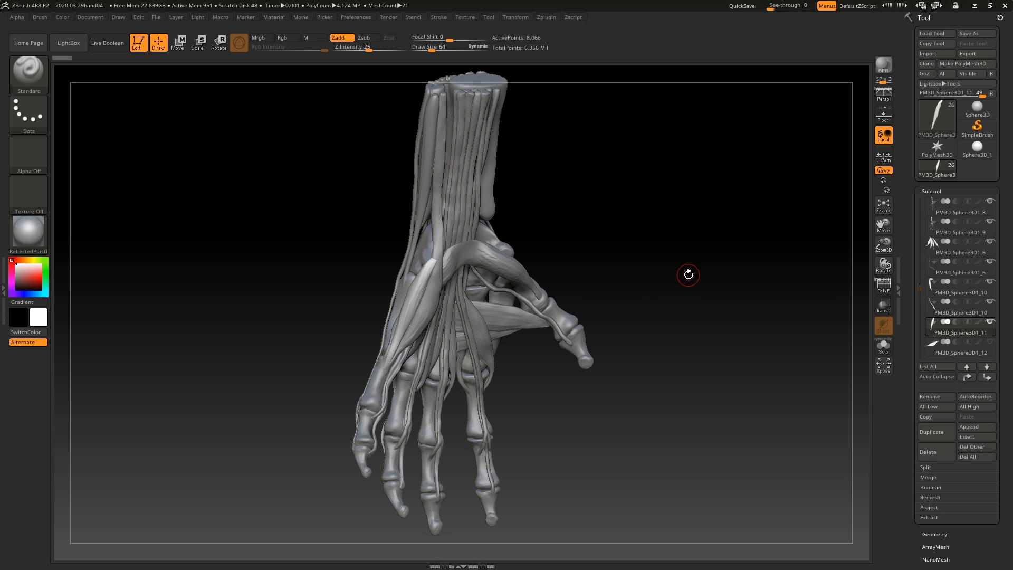
{"action": "mouse_move", "coordinate": [689, 276]}
{"action": "left_mouse_down"}
{"action": "mouse_move", "coordinate": [679, 274]}
{"action": "mouse_move", "coordinate": [697, 289]}
{"action": "left_mouse_up"}
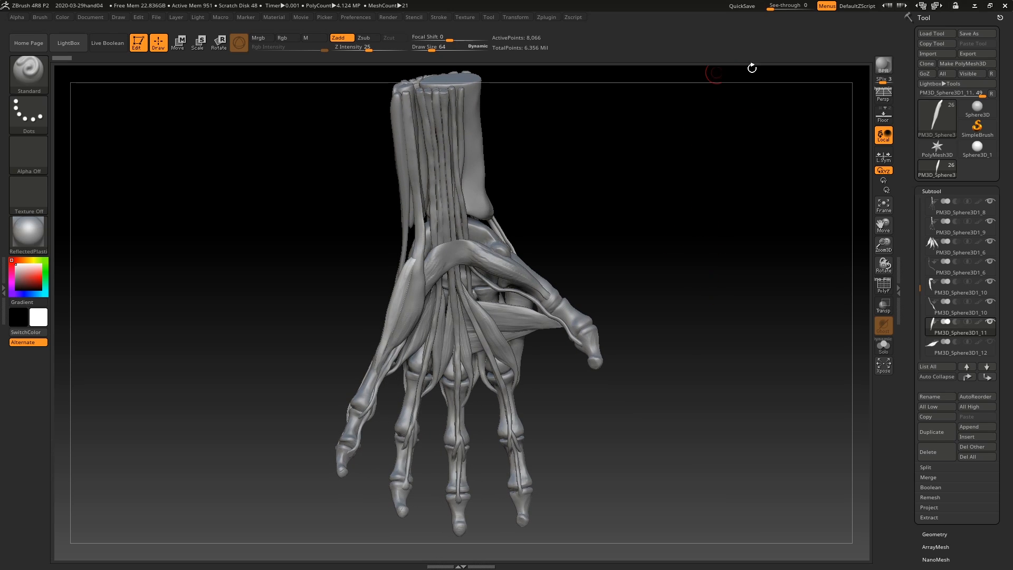
{"action": "left_click_drag", "start_coordinate": [732, 196], "coordinate": [734, 192]}
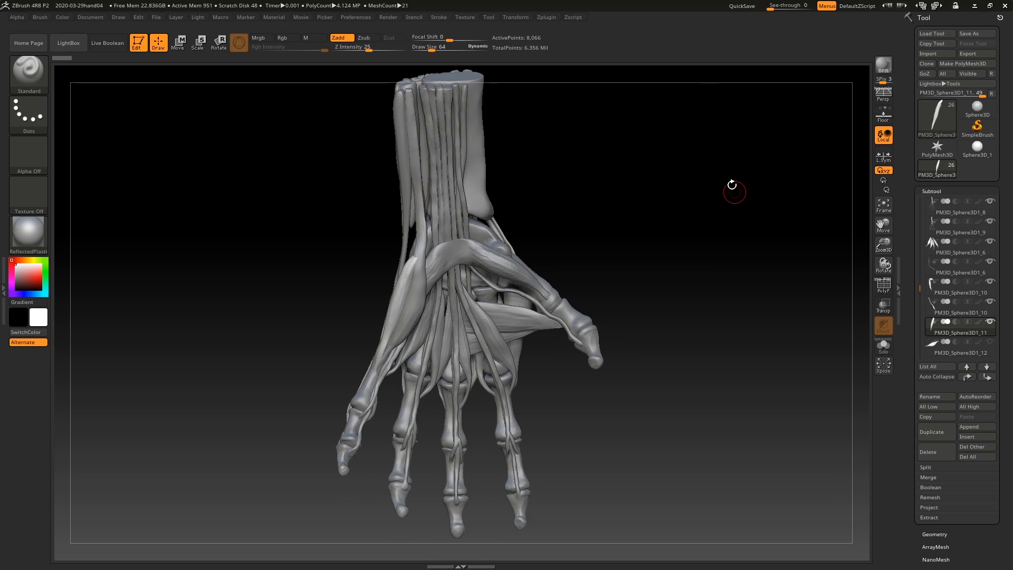
Step: Show the short thumb muscle PM3D_Sphere3D1_12 in the palm and examine it from slightly different angles
{"action": "left_click", "coordinate": [990, 342]}
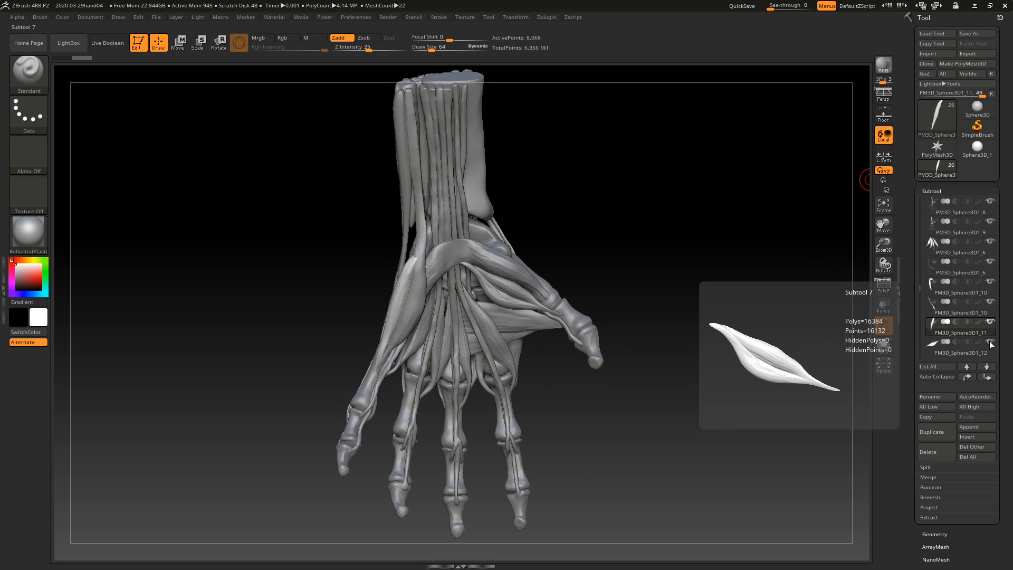
{"action": "left_click_drag", "start_coordinate": [708, 267], "coordinate": [709, 271]}
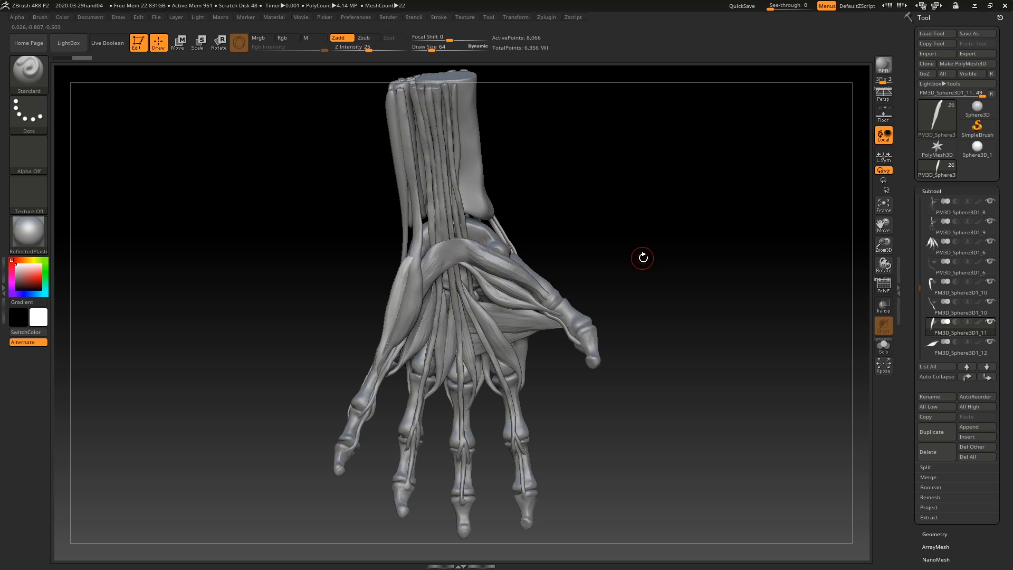
{"action": "left_click_drag", "start_coordinate": [694, 293], "coordinate": [697, 294]}
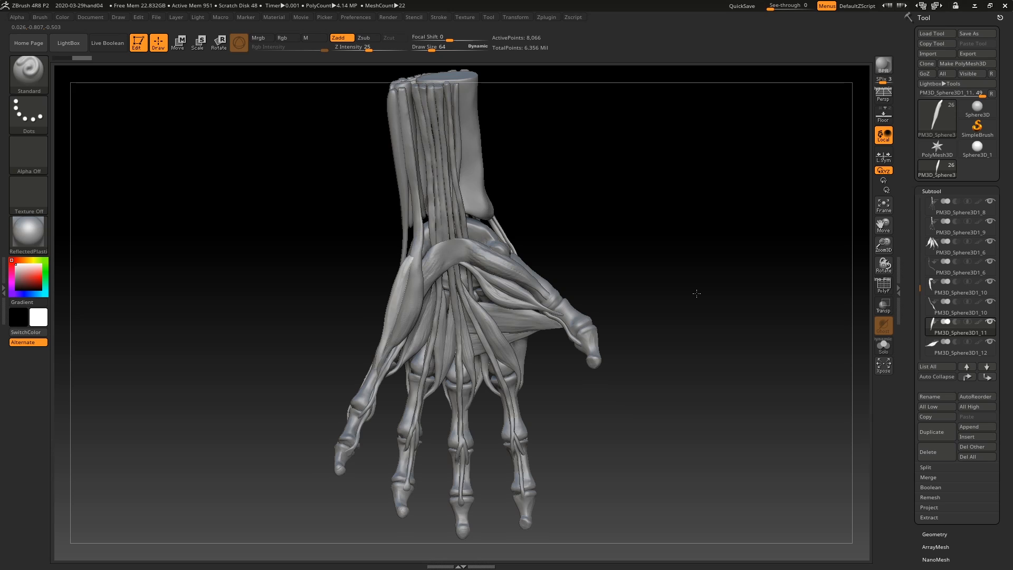
{"action": "left_click_drag", "start_coordinate": [695, 294], "coordinate": [693, 294]}
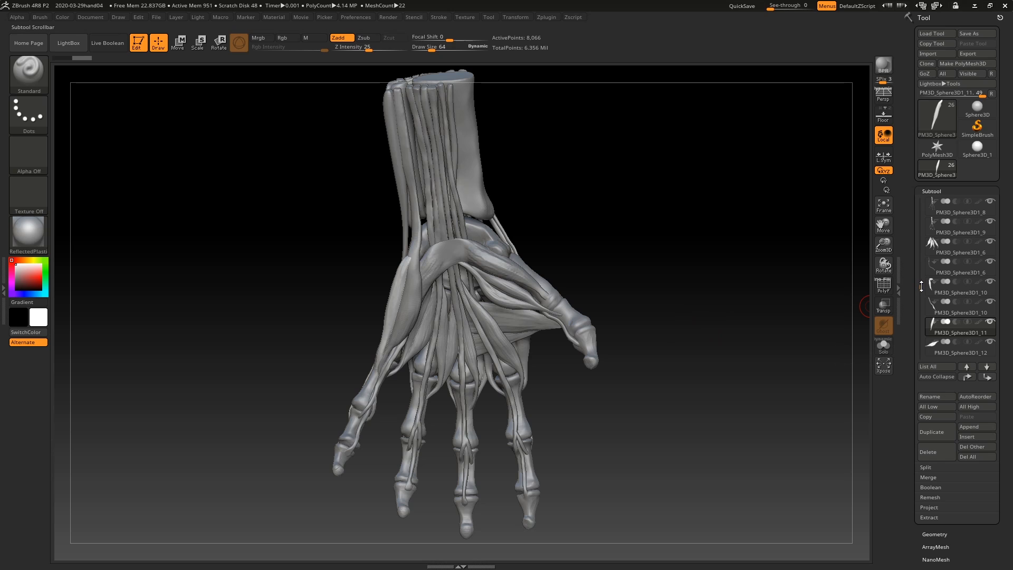
Step: Show the second PM3D_Sphere3D1_12 subtool, the short thumb abductor muscle, make it active and inspect it from several angles
{"action": "left_click_drag", "start_coordinate": [921, 286], "coordinate": [921, 304]}
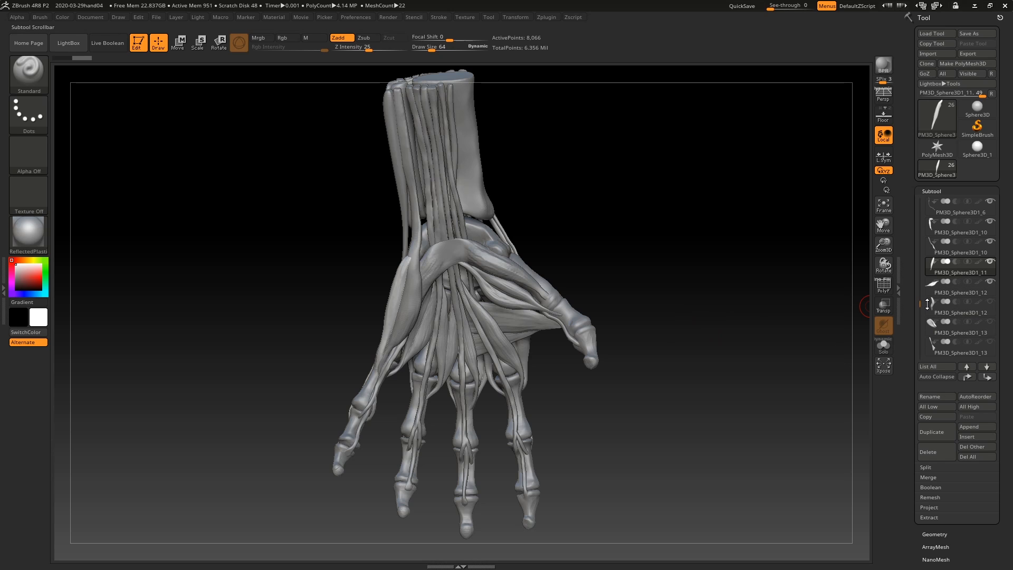
{"action": "left_click", "coordinate": [991, 302]}
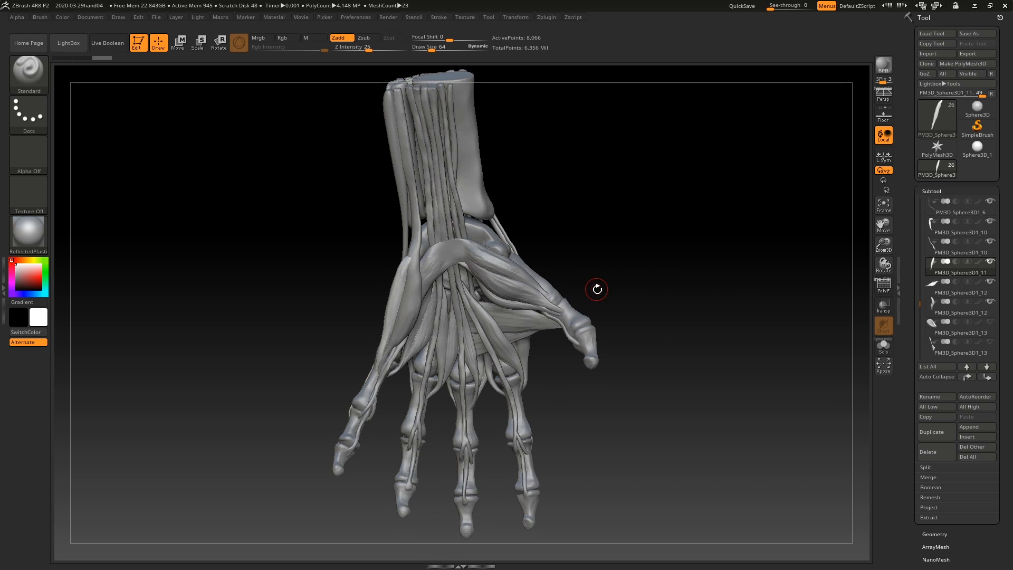
{"action": "left_click_drag", "start_coordinate": [639, 281], "coordinate": [544, 285]}
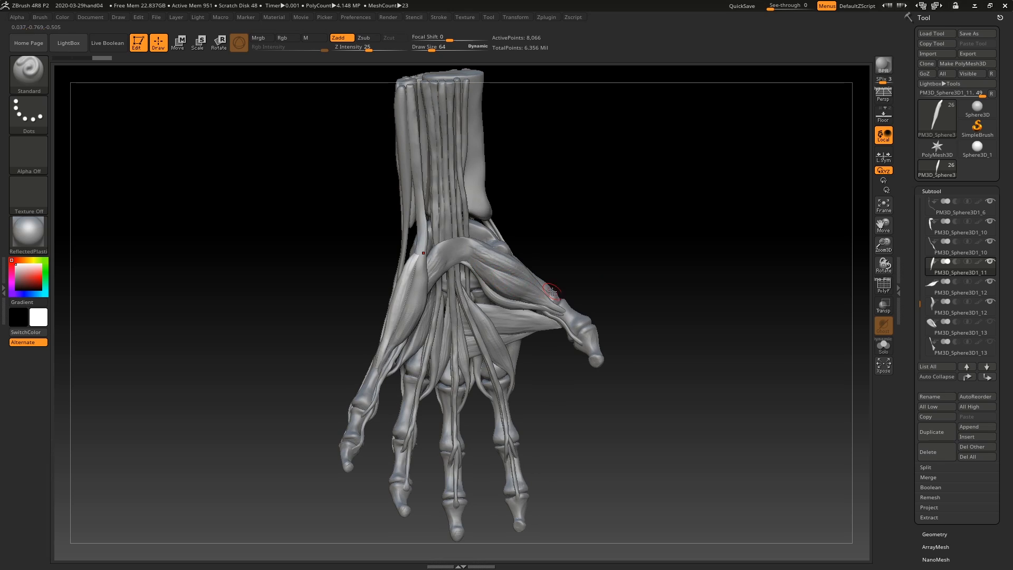
{"action": "mouse_move", "coordinate": [696, 259]}
{"action": "left_mouse_down"}
{"action": "mouse_move", "coordinate": [667, 268]}
{"action": "mouse_move", "coordinate": [696, 260]}
{"action": "left_mouse_up"}
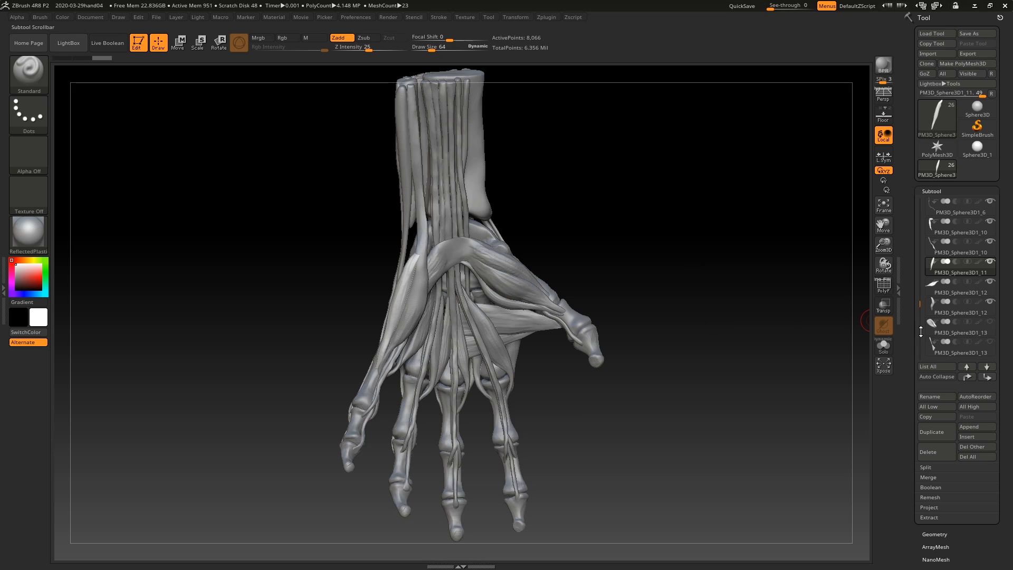
{"action": "left_click", "coordinate": [931, 310]}
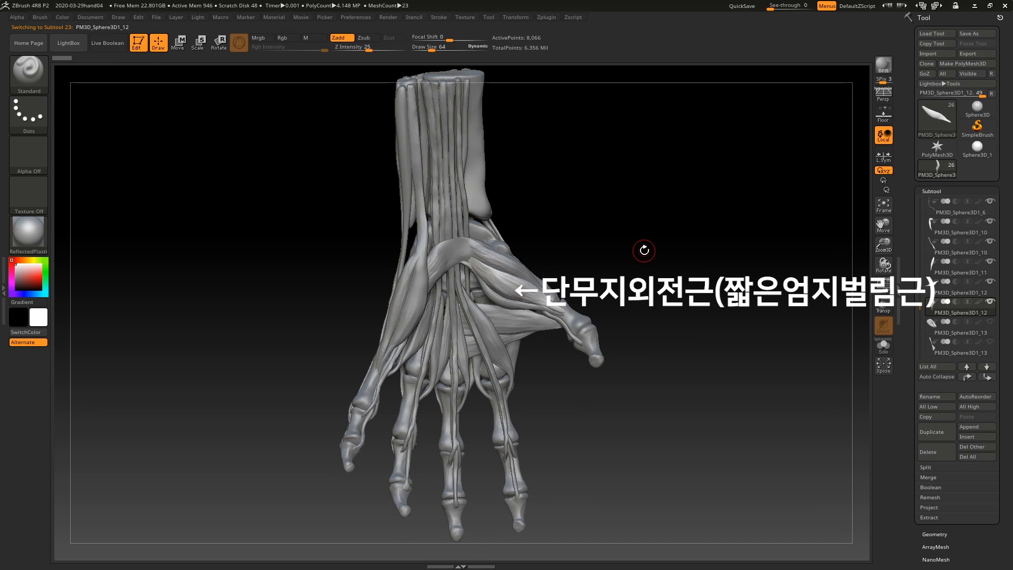
{"action": "left_click_drag", "start_coordinate": [644, 250], "coordinate": [632, 255]}
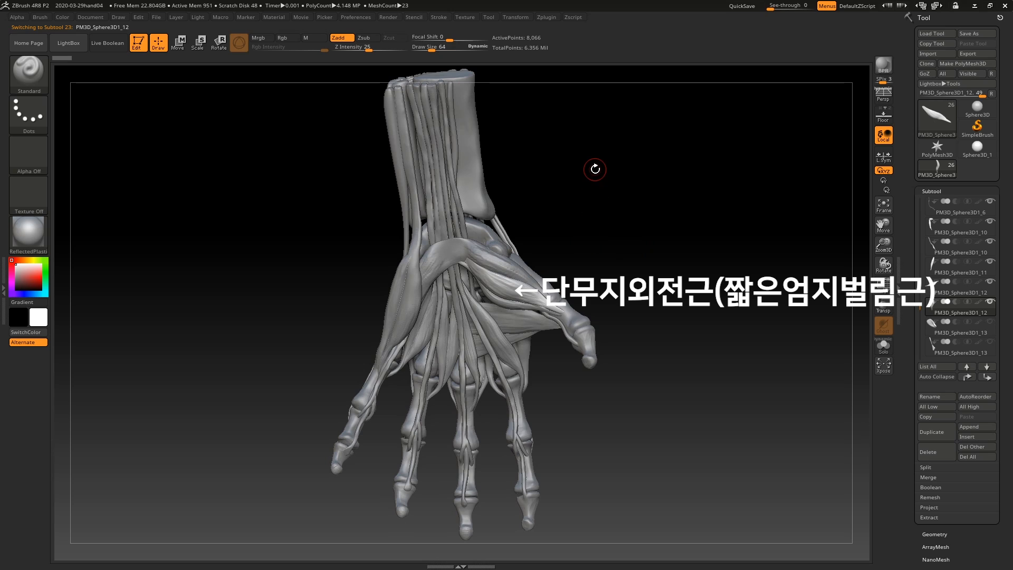
{"action": "left_click_drag", "start_coordinate": [595, 169], "coordinate": [663, 210]}
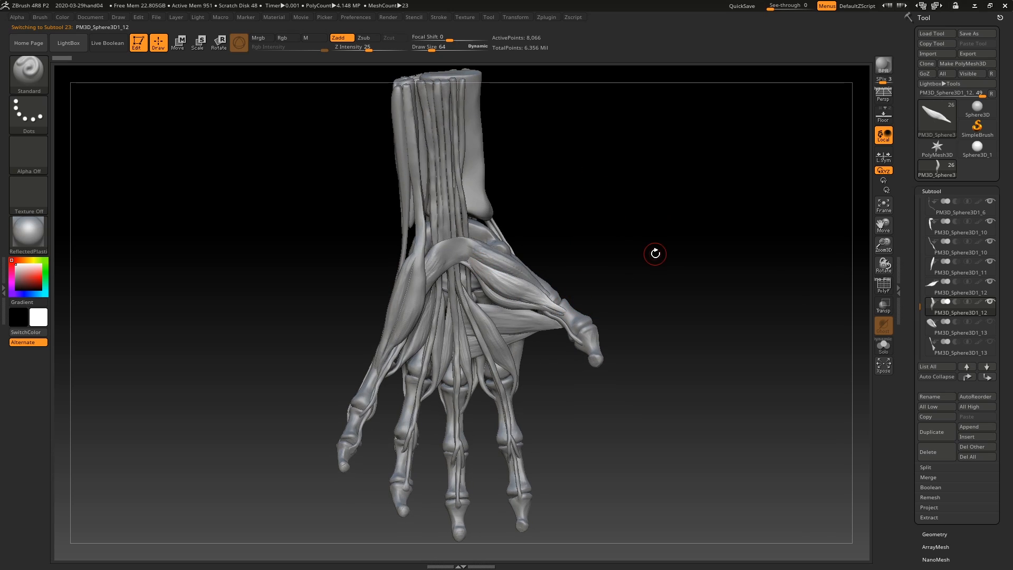
{"action": "left_click_drag", "start_coordinate": [685, 279], "coordinate": [686, 277]}
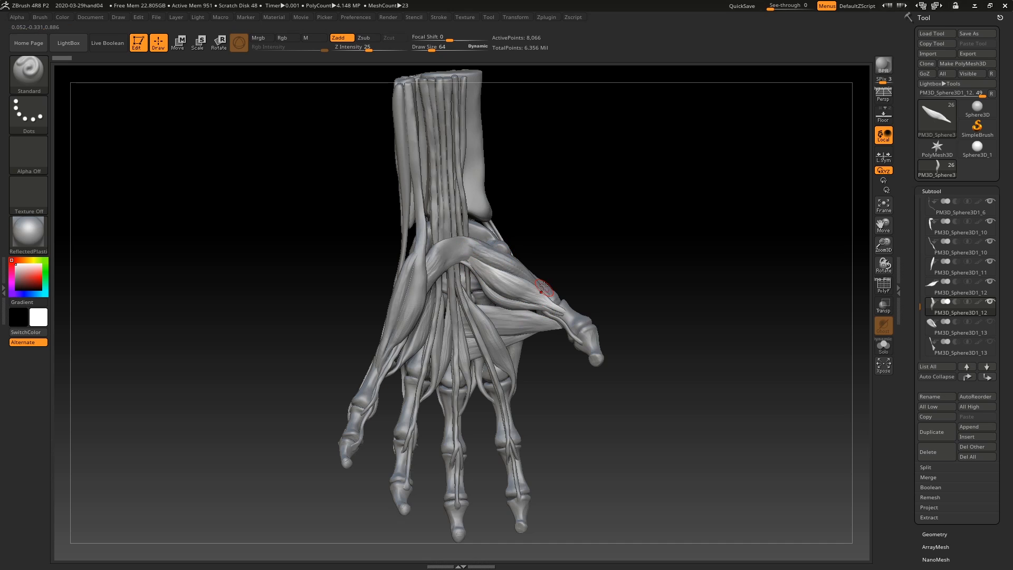
Step: Show the short palm muscle PM3D_Sphere3D1_13 on the little-finger side, view it from a turned angle and make it the active subtool
{"action": "left_click", "coordinate": [989, 321]}
{"action": "left_click_drag", "start_coordinate": [723, 285], "coordinate": [666, 293]}
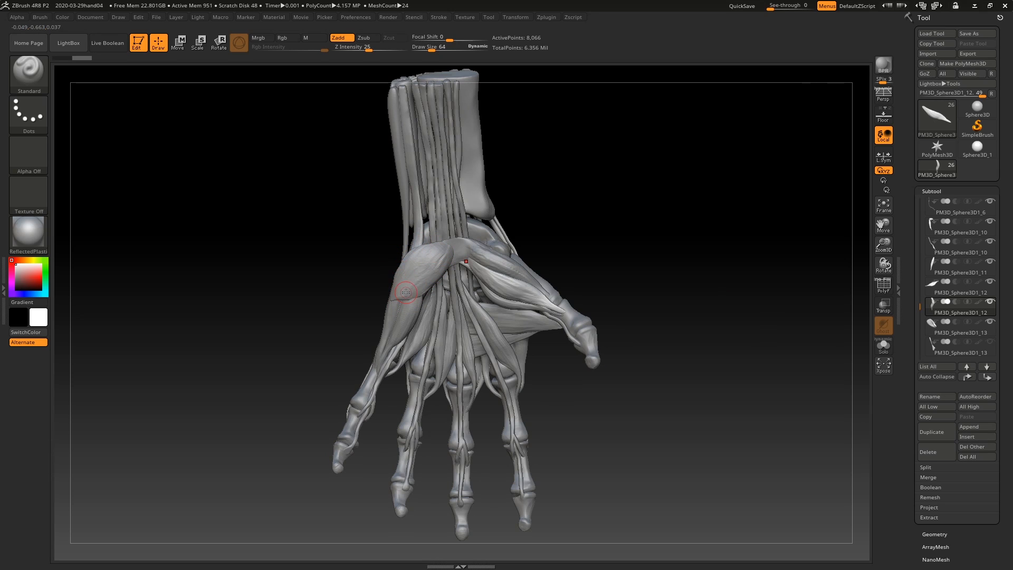
{"action": "left_click", "coordinate": [929, 328]}
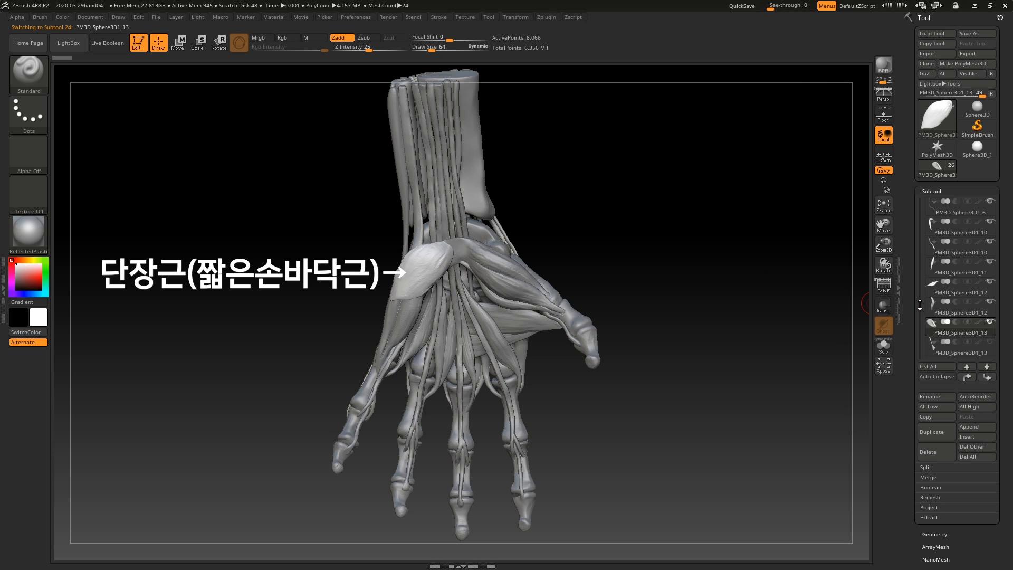
Step: Show the fan-shaped long palmar muscle, make it the active subtool and inspect the hand from the palm and back sides
{"action": "left_click_drag", "start_coordinate": [920, 306], "coordinate": [921, 314]}
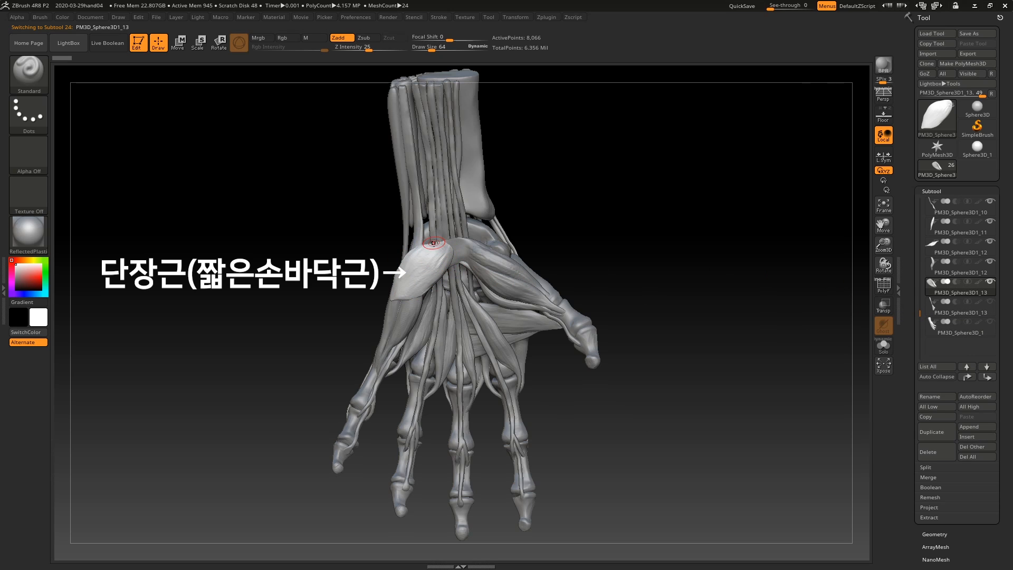
{"action": "mouse_move", "coordinate": [992, 305]}
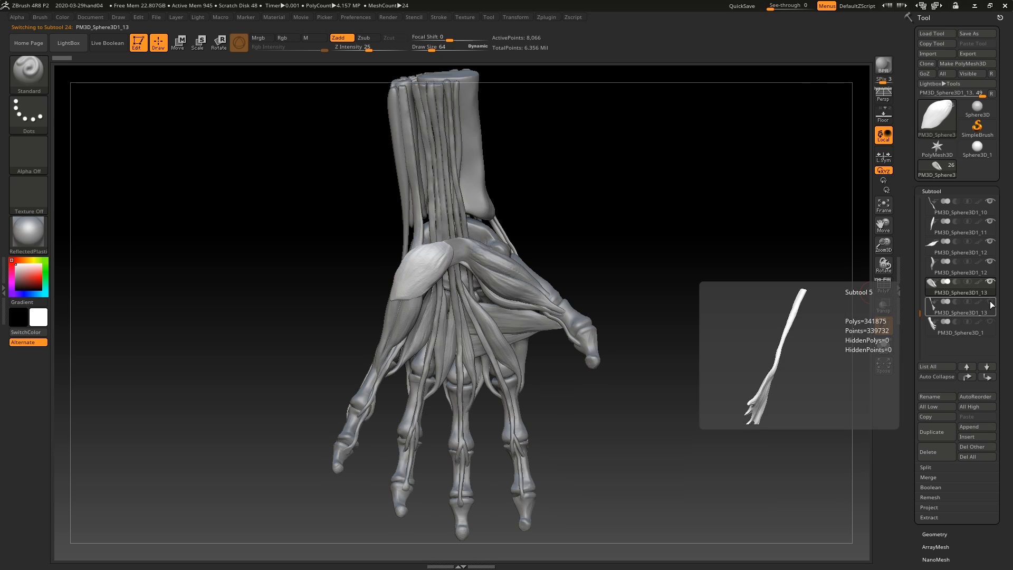
{"action": "left_click", "coordinate": [991, 303]}
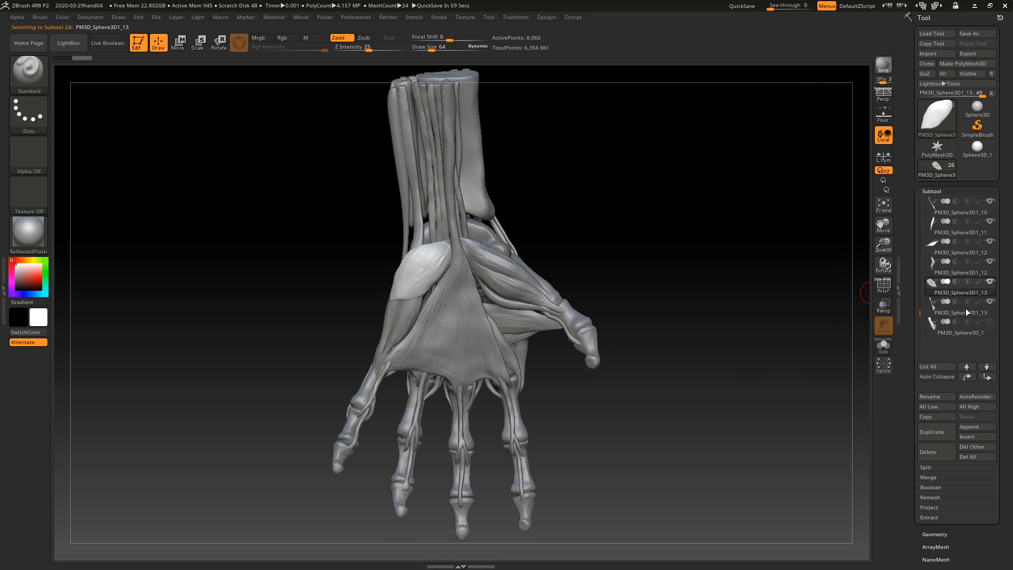
{"action": "left_click", "coordinate": [931, 311]}
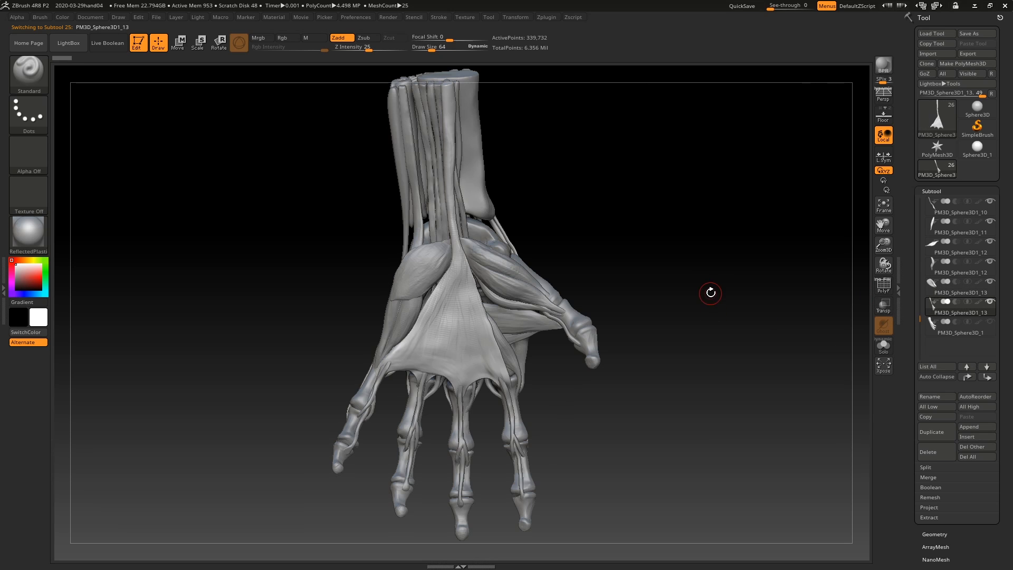
{"action": "left_click_drag", "start_coordinate": [714, 273], "coordinate": [712, 259]}
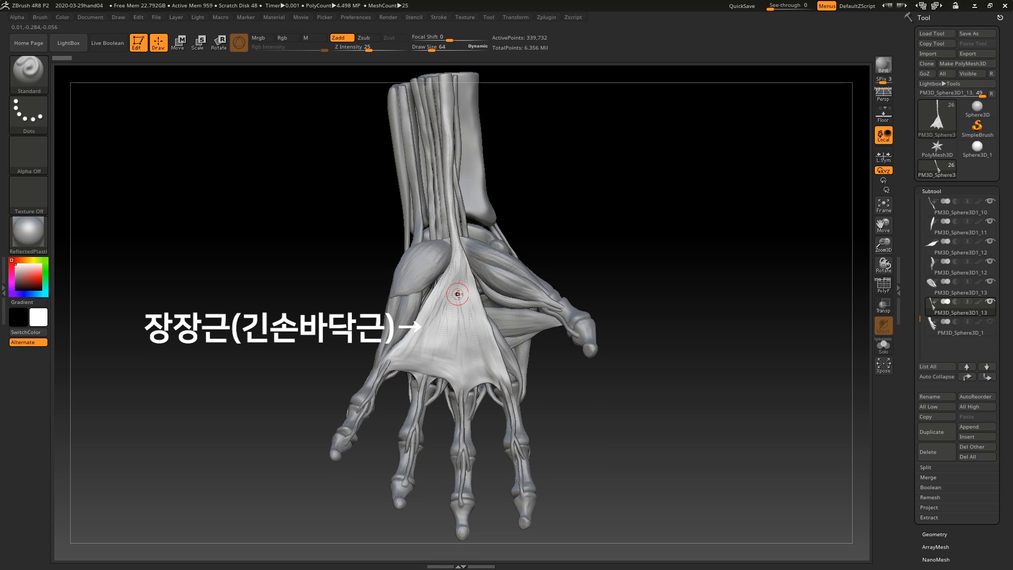
{"action": "left_click_drag", "start_coordinate": [670, 264], "coordinate": [669, 281]}
{"action": "left_click_drag", "start_coordinate": [725, 318], "coordinate": [620, 334]}
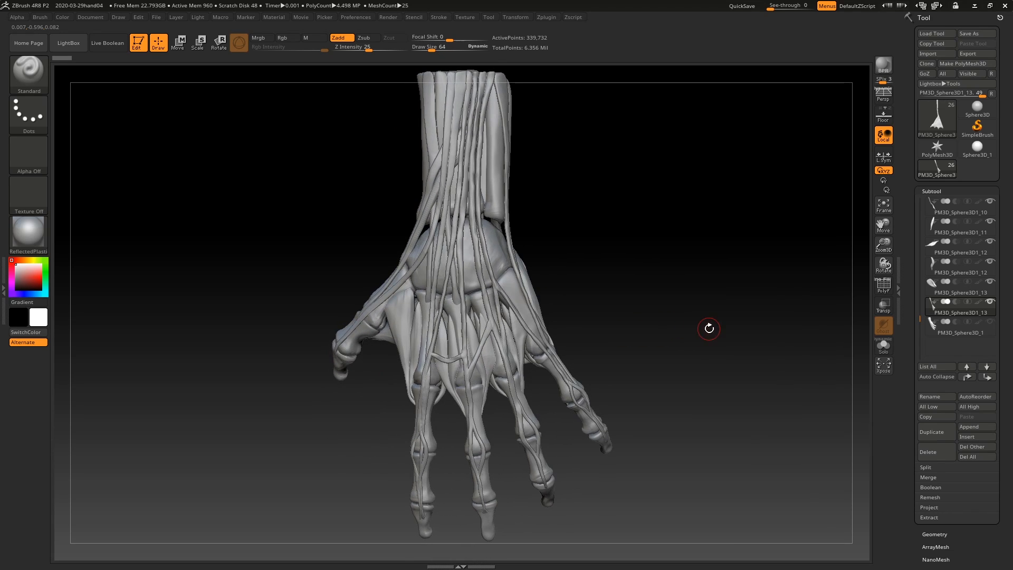
{"action": "left_click_drag", "start_coordinate": [709, 328], "coordinate": [646, 338]}
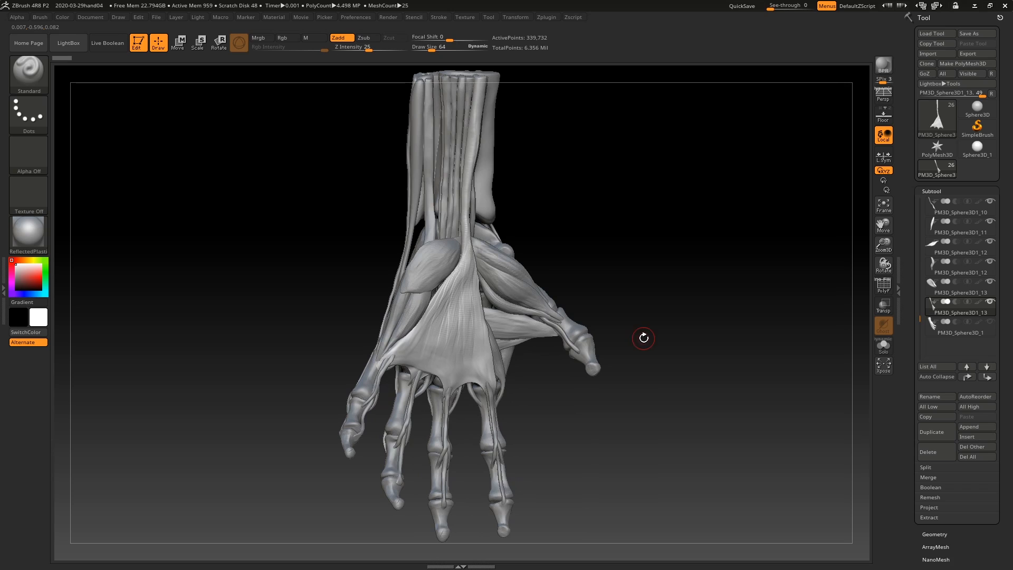
Step: Show the skin subtool PM3D_Sphere3D_1, make it active and turn on ghost transparency for it
{"action": "mouse_move", "coordinate": [993, 326]}
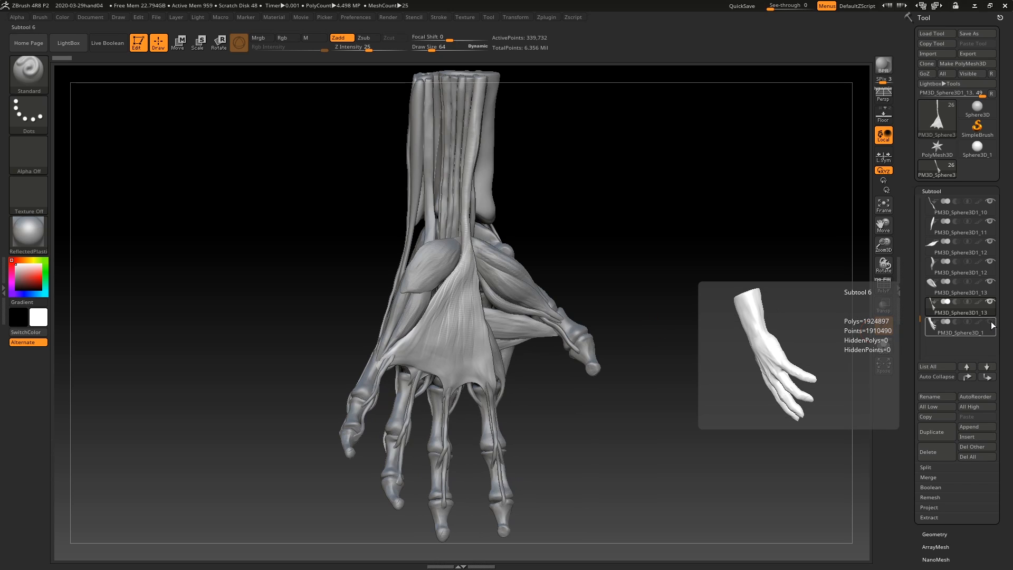
{"action": "left_click", "coordinate": [991, 323]}
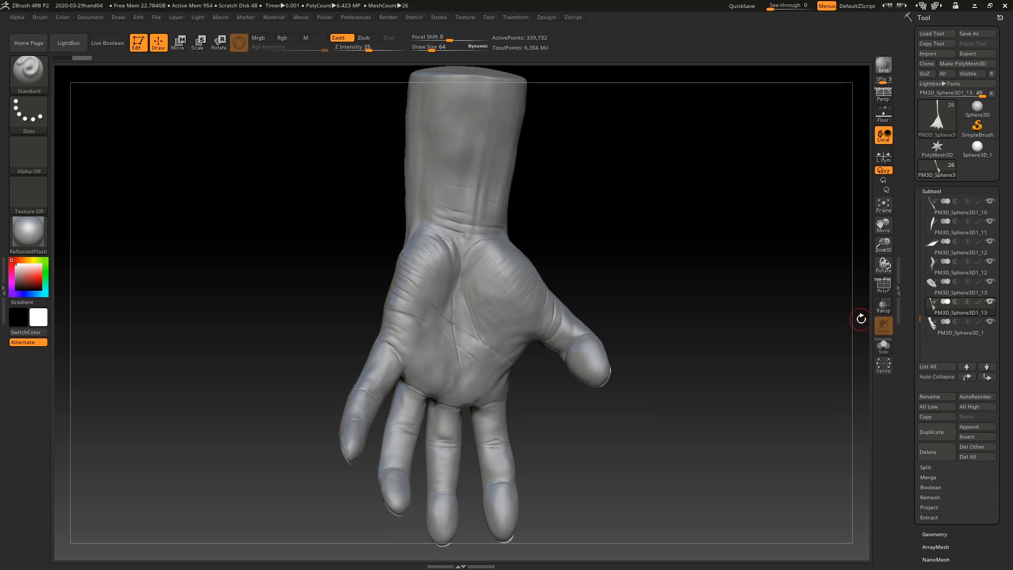
{"action": "left_click", "coordinate": [882, 308]}
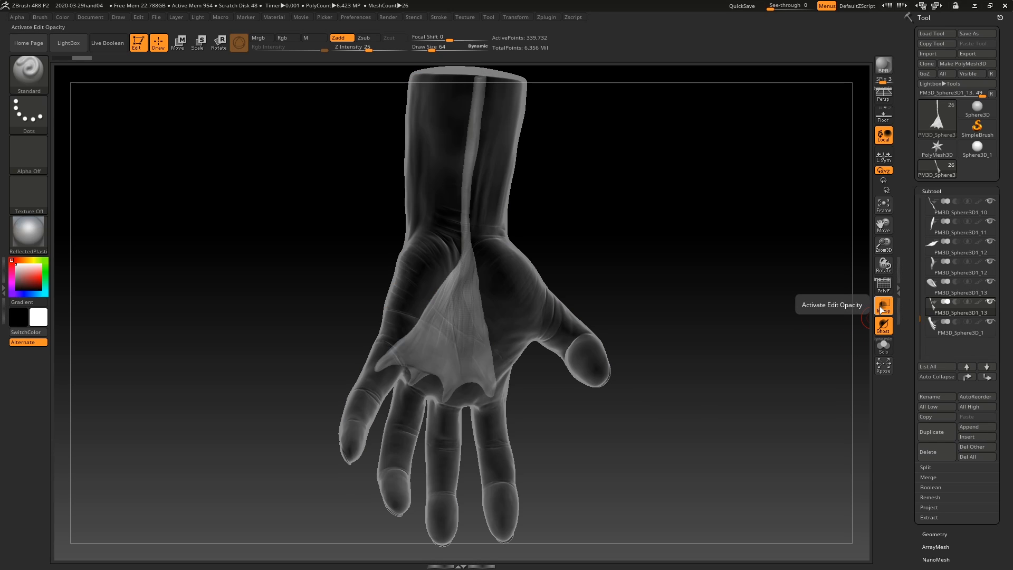
{"action": "left_click", "coordinate": [881, 309]}
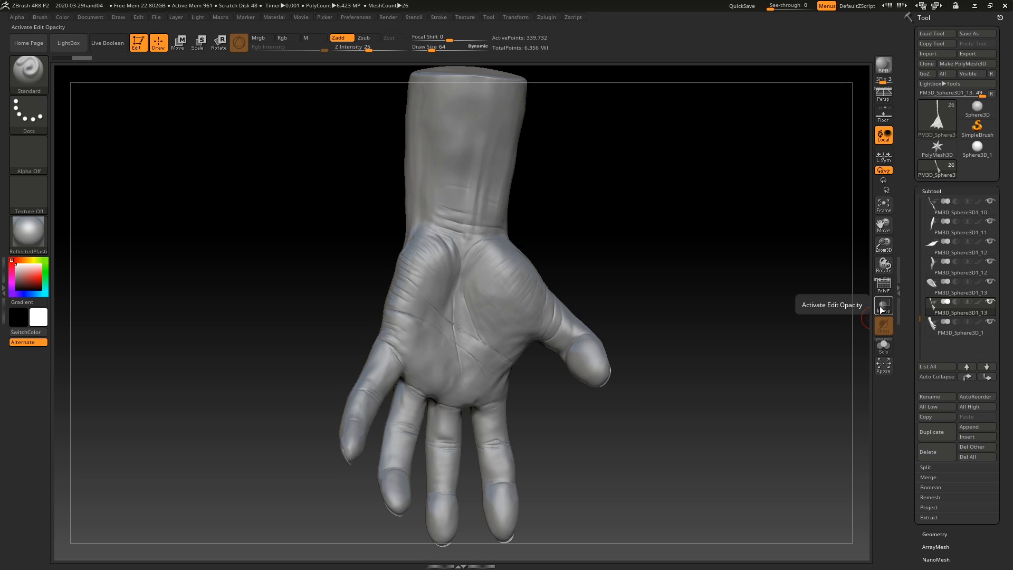
{"action": "left_click", "coordinate": [949, 326]}
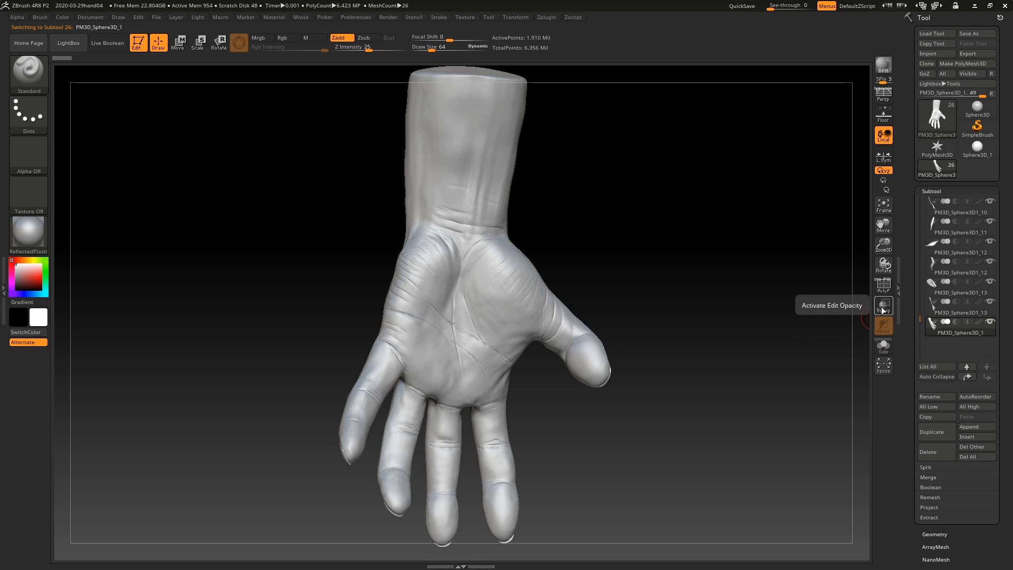
{"action": "left_click", "coordinate": [881, 310]}
Step: Examine how the tendons and bones shape the skin on the back of the hand, wrist and thumb side
{"action": "left_click_drag", "start_coordinate": [663, 240], "coordinate": [701, 256]}
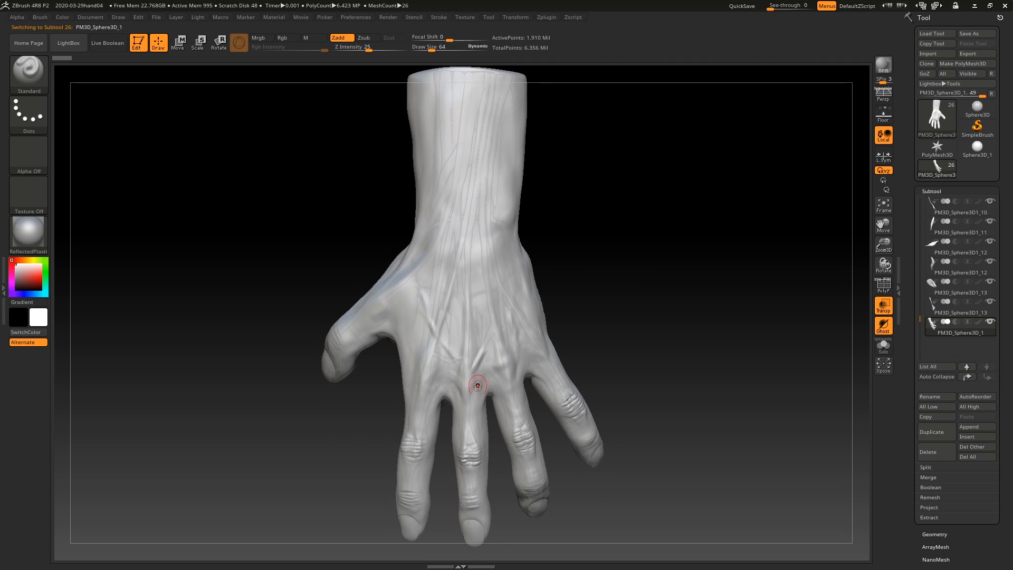
{"action": "left_click_drag", "start_coordinate": [600, 327], "coordinate": [638, 306]}
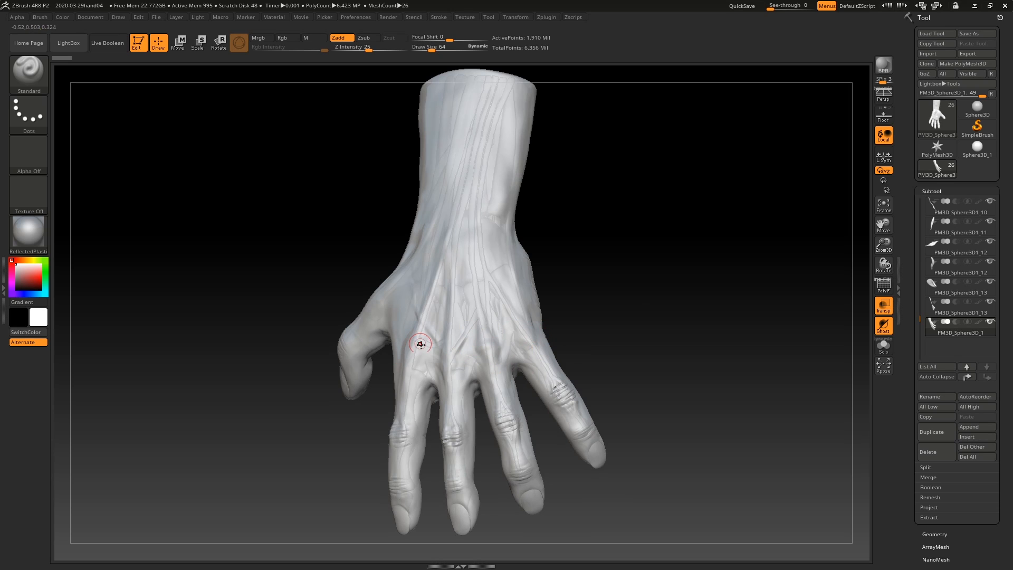
{"action": "left_click_drag", "start_coordinate": [606, 289], "coordinate": [636, 316]}
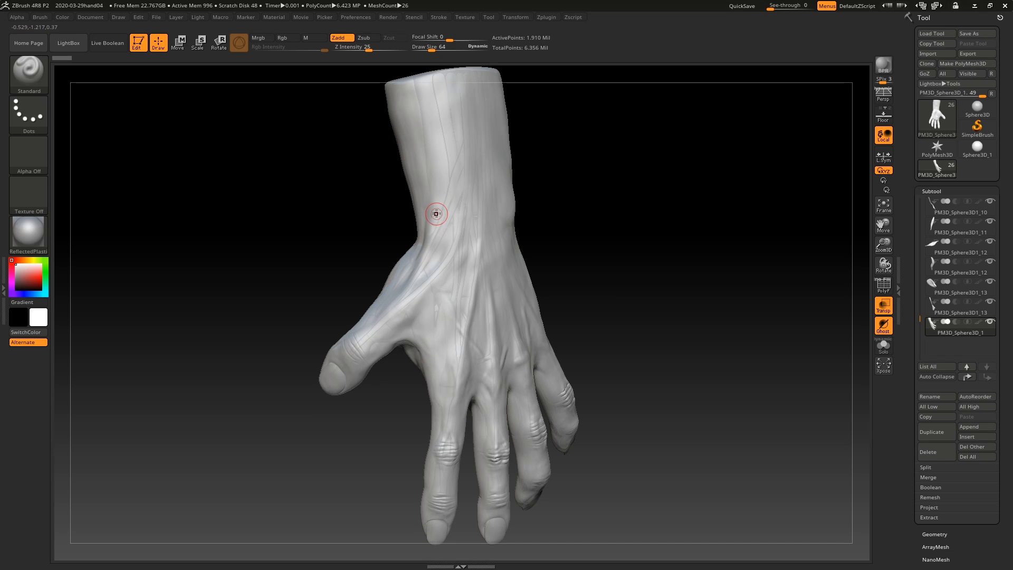
{"action": "left_click_drag", "start_coordinate": [593, 206], "coordinate": [635, 214]}
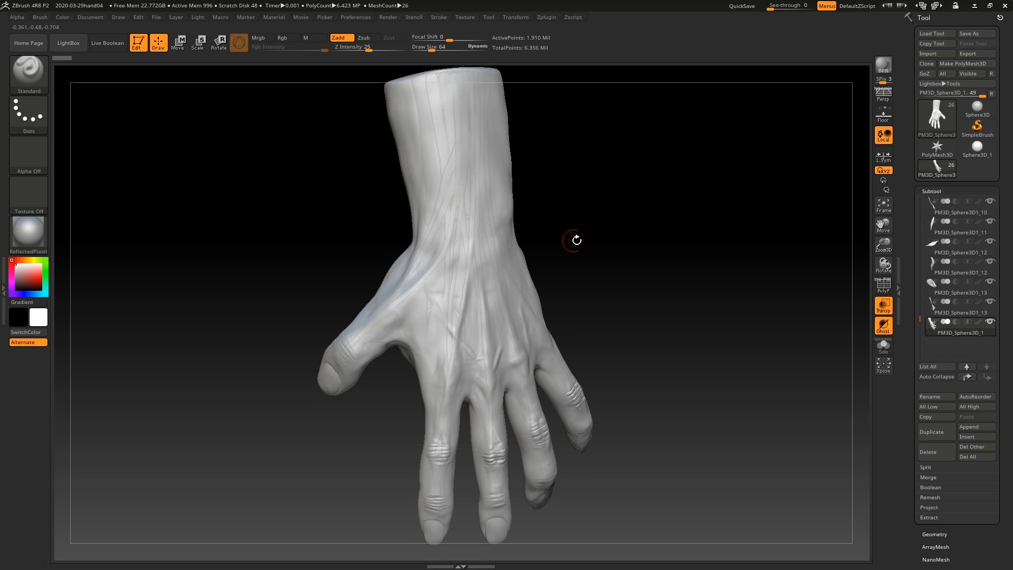
{"action": "mouse_move", "coordinate": [649, 258]}
{"action": "left_mouse_down"}
{"action": "mouse_move", "coordinate": [651, 237]}
{"action": "mouse_move", "coordinate": [639, 231]}
{"action": "left_mouse_up"}
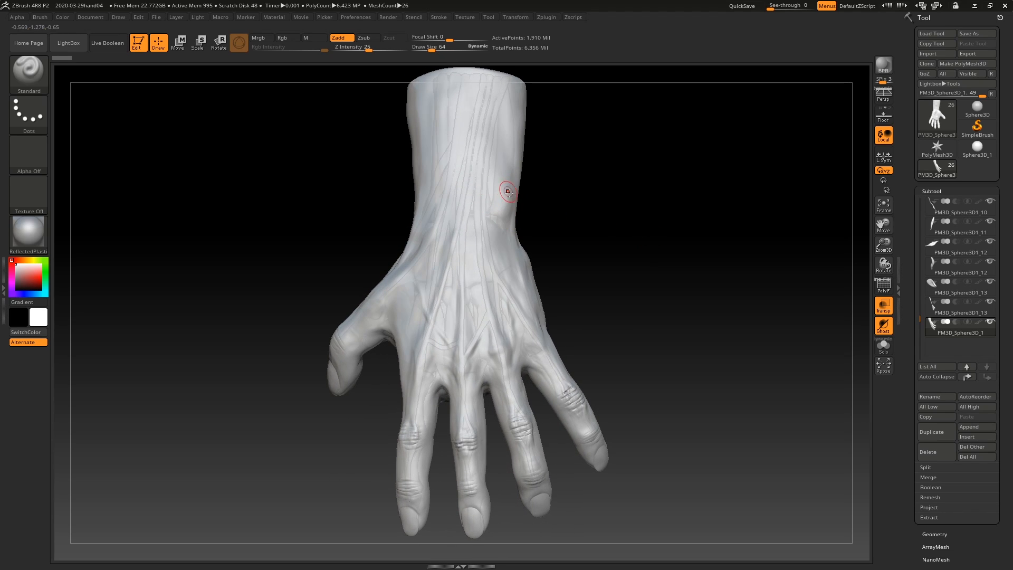
{"action": "left_click_drag", "start_coordinate": [650, 287], "coordinate": [668, 290]}
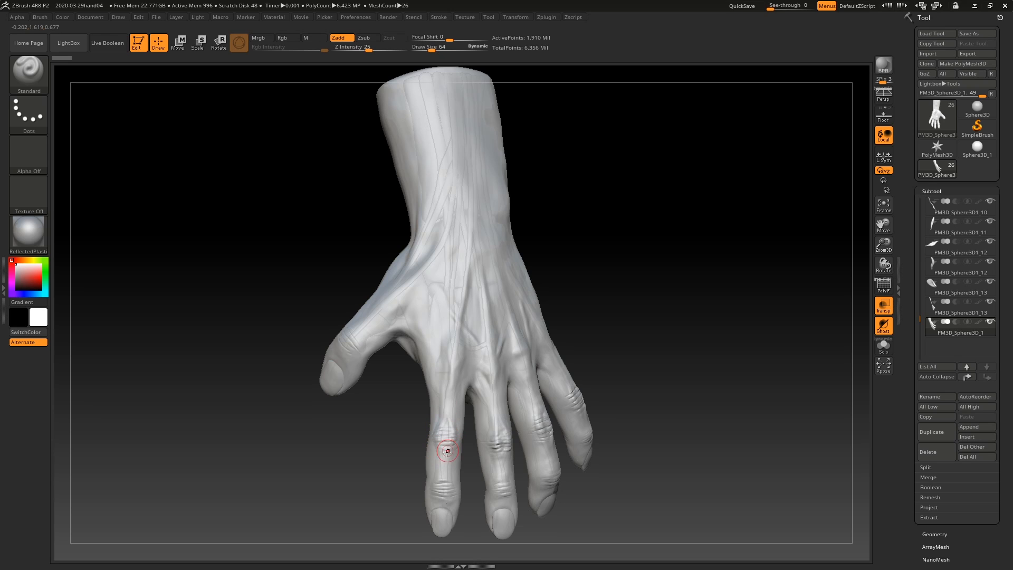
{"action": "left_click_drag", "start_coordinate": [669, 385], "coordinate": [644, 384]}
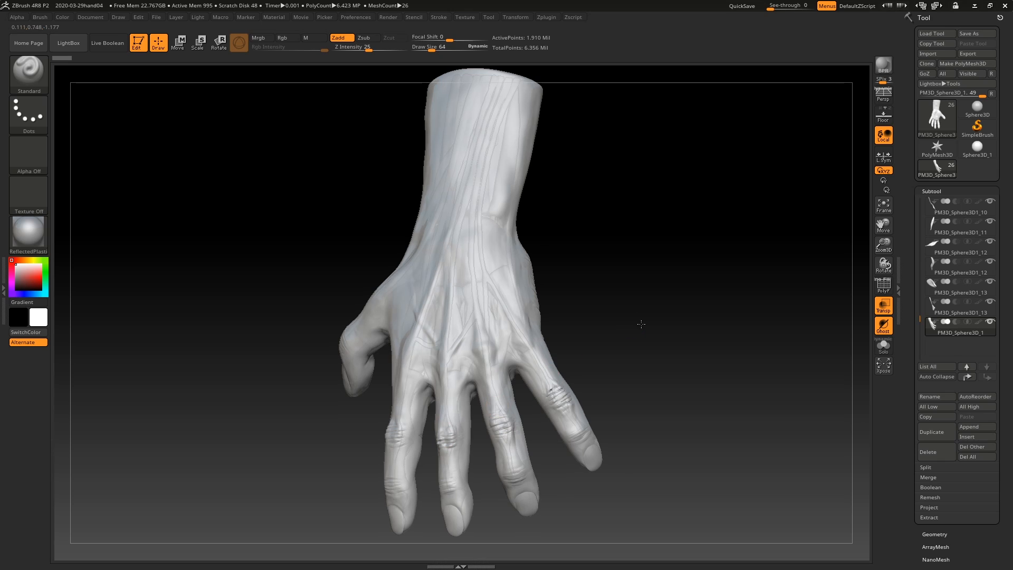
{"action": "left_click_drag", "start_coordinate": [644, 323], "coordinate": [681, 322]}
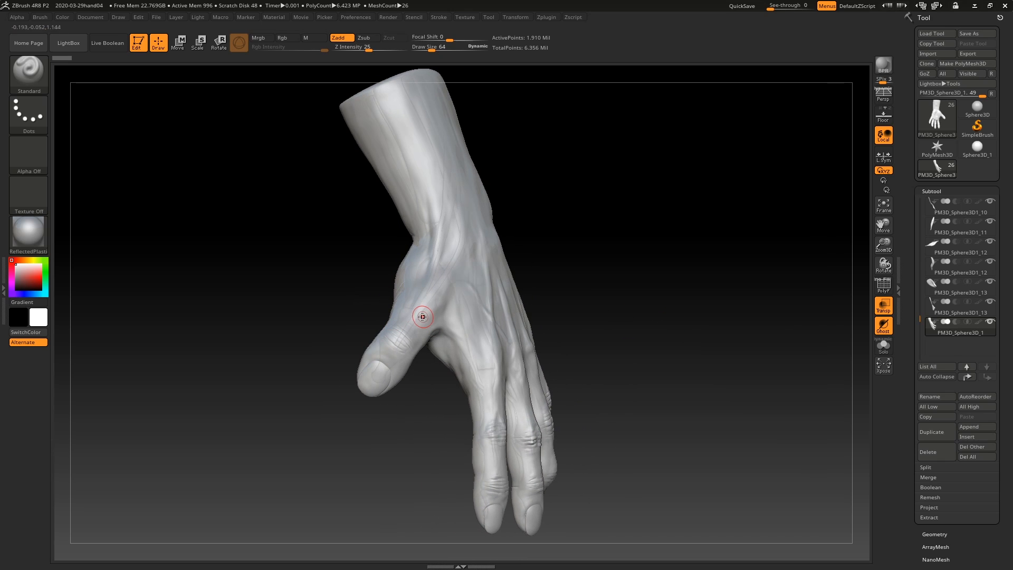
Step: Examine the palm and thumb side of the skin from several angles, and turn the transparency off
{"action": "left_click_drag", "start_coordinate": [670, 289], "coordinate": [508, 226]}
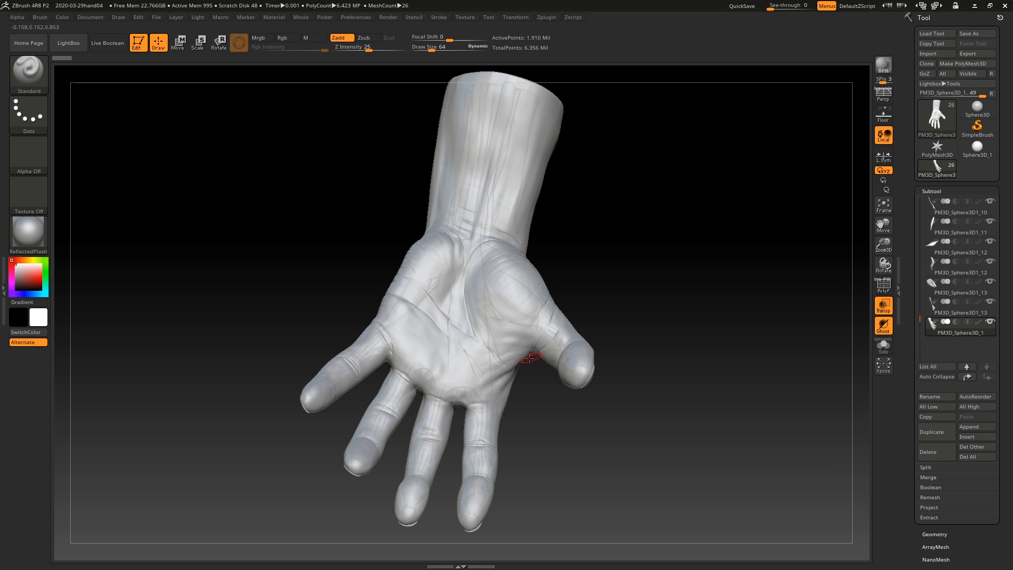
{"action": "left_click_drag", "start_coordinate": [679, 386], "coordinate": [615, 353]}
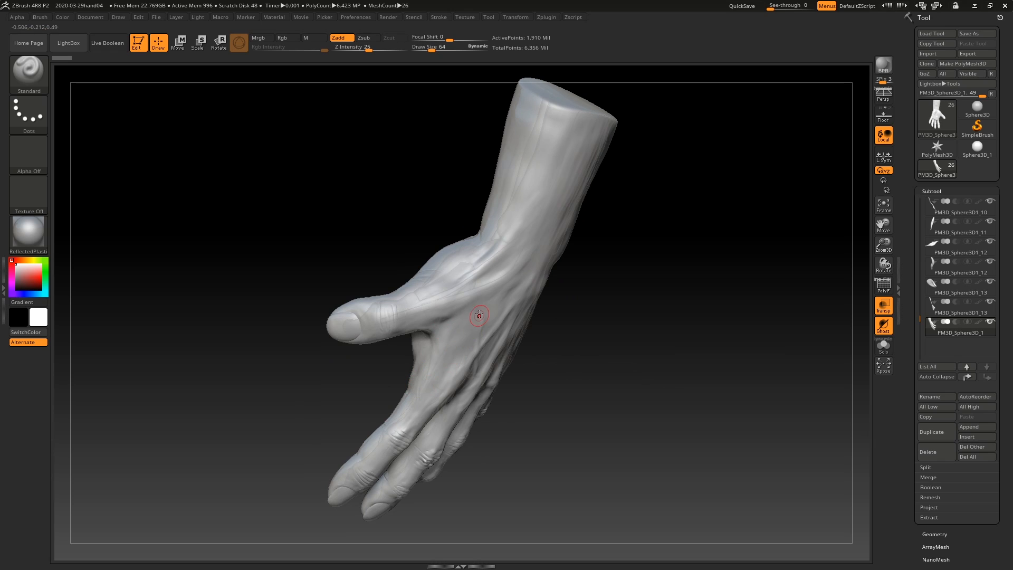
{"action": "left_click_drag", "start_coordinate": [609, 328], "coordinate": [622, 374]}
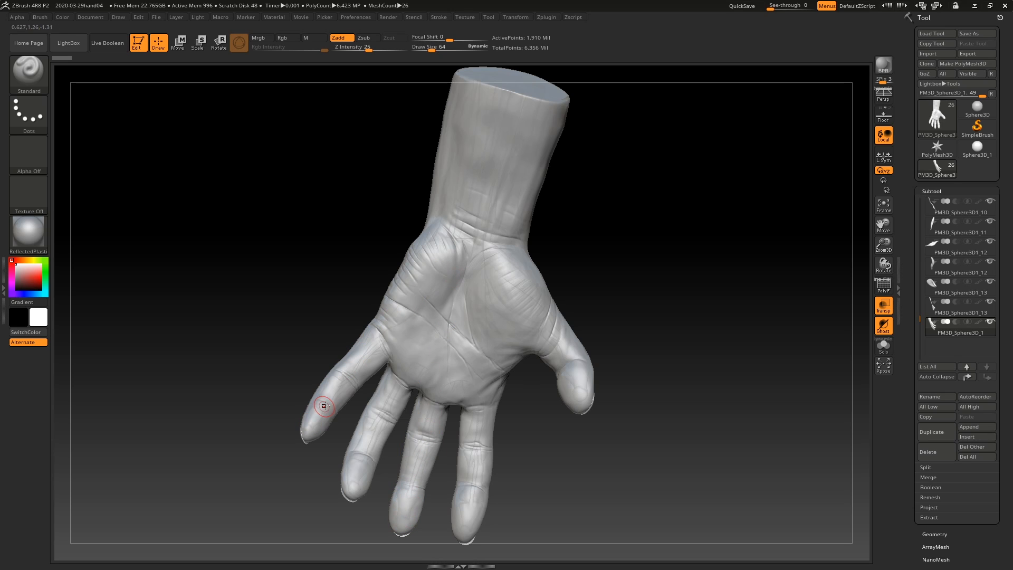
{"action": "left_click_drag", "start_coordinate": [657, 215], "coordinate": [660, 248]}
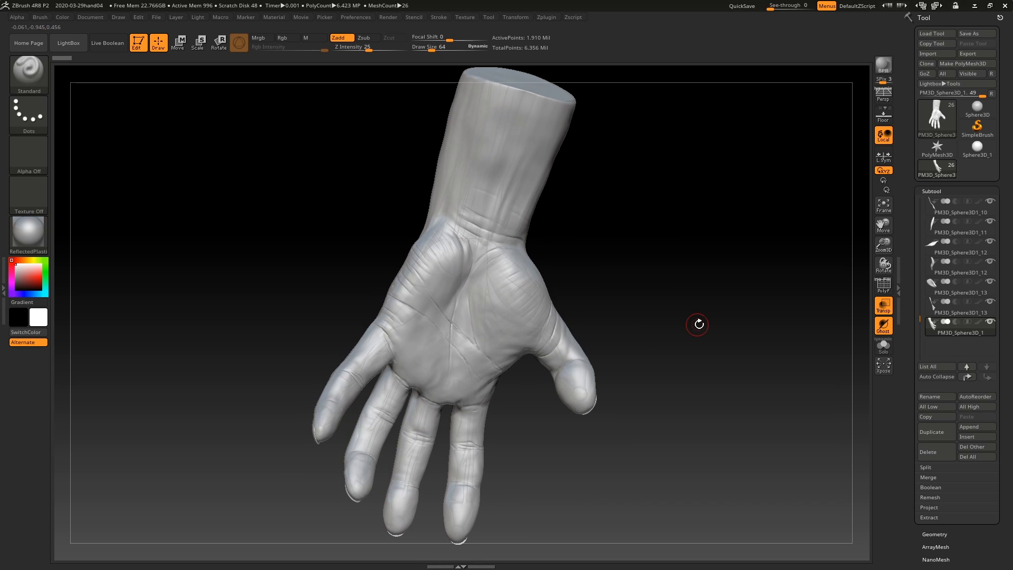
{"action": "left_click_drag", "start_coordinate": [698, 324], "coordinate": [698, 310]}
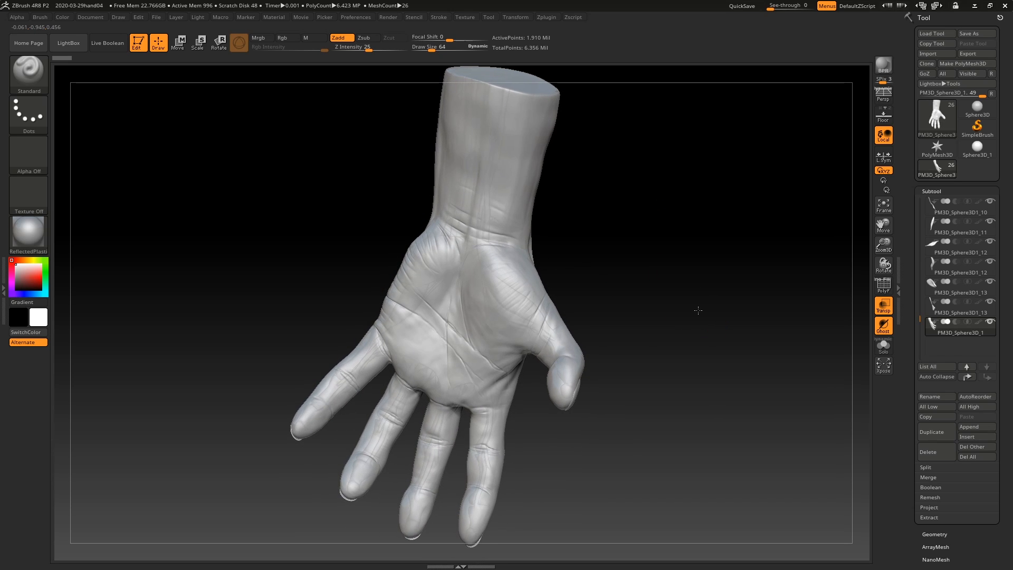
{"action": "left_click", "coordinate": [881, 310]}
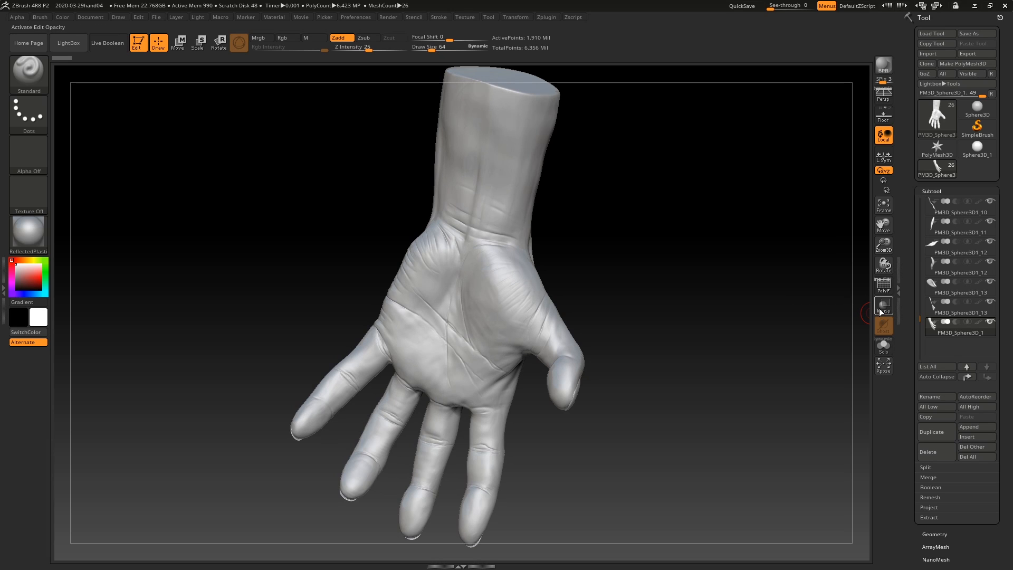
{"action": "left_click_drag", "start_coordinate": [718, 315], "coordinate": [670, 381]}
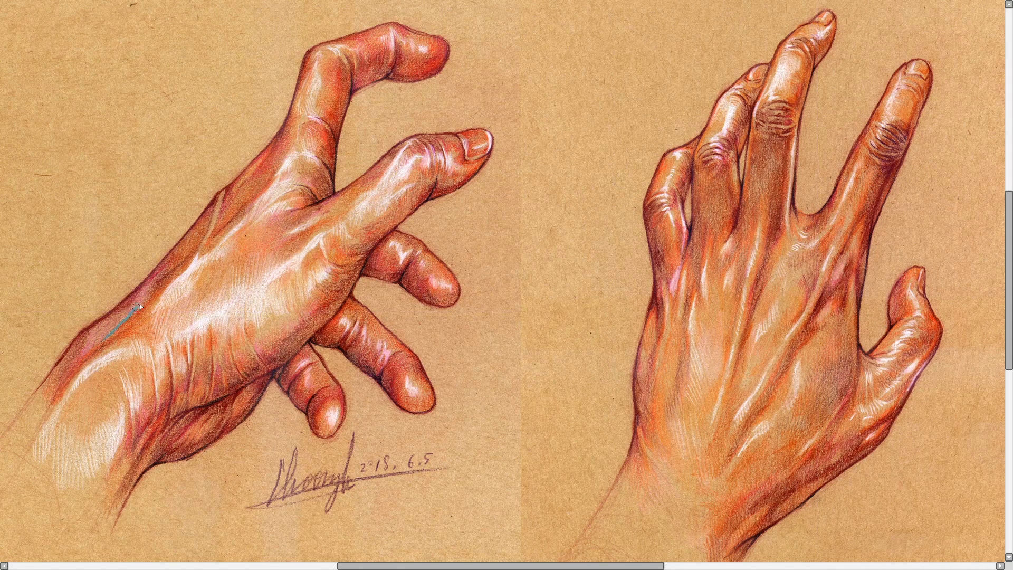
Step: Try a blue guide stroke along the wrist of the side-view hand drawing, and undo it
{"action": "left_click_drag", "start_coordinate": [140, 306], "coordinate": [230, 216]}
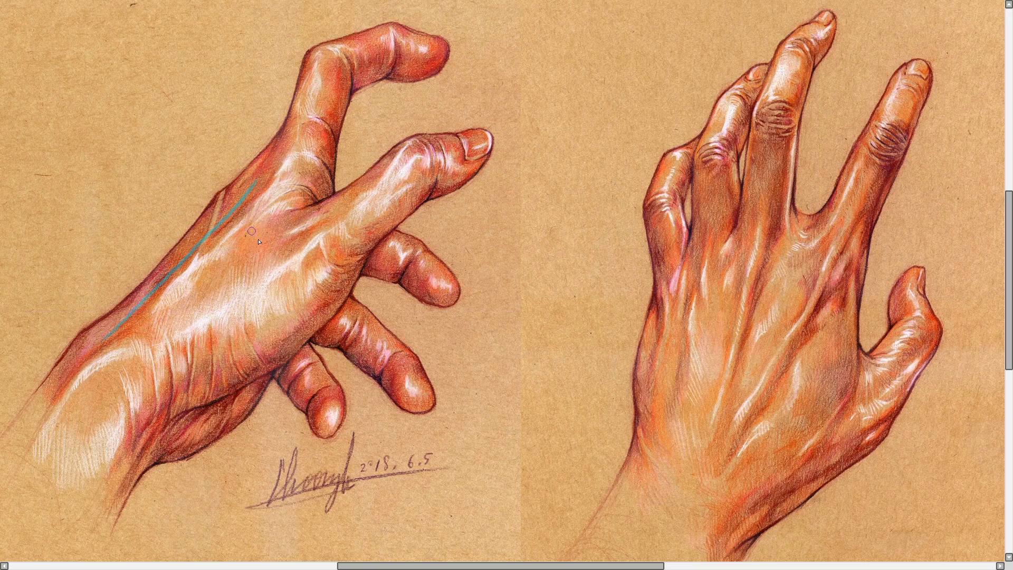
{"action": "key", "text": "ctrl+z"}
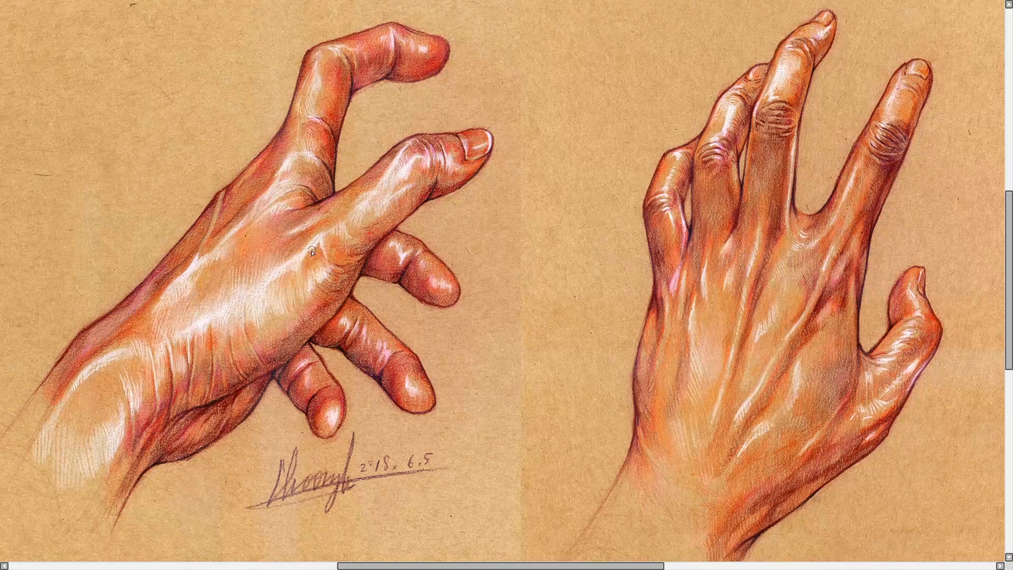